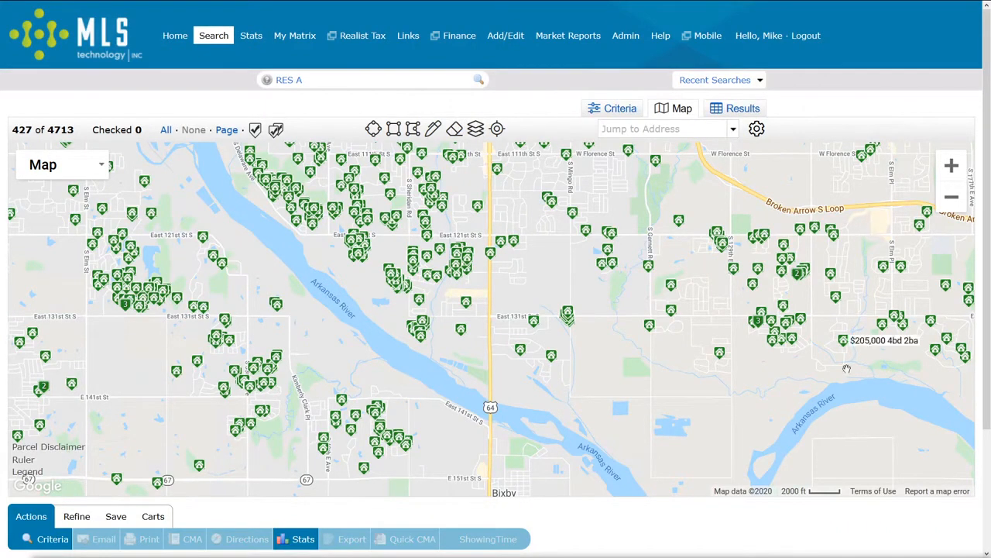
pyautogui.scroll(2, 727, 407)
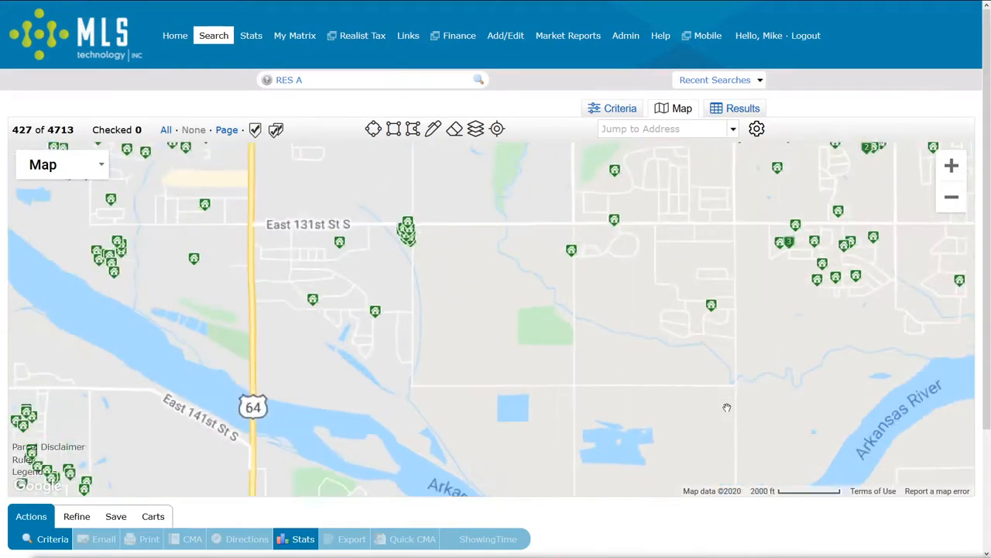
pyautogui.scroll(-1, 726, 407)
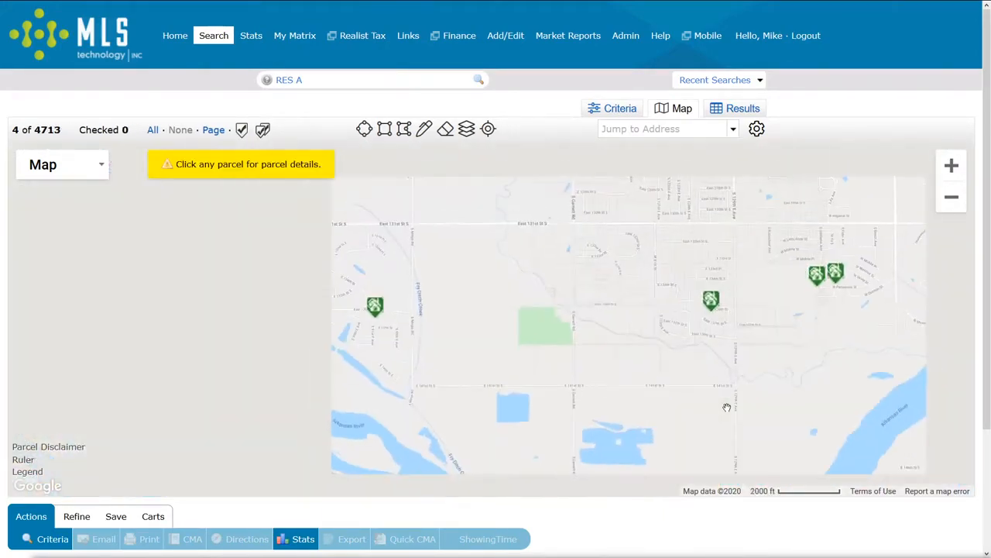
pyautogui.click(952, 166)
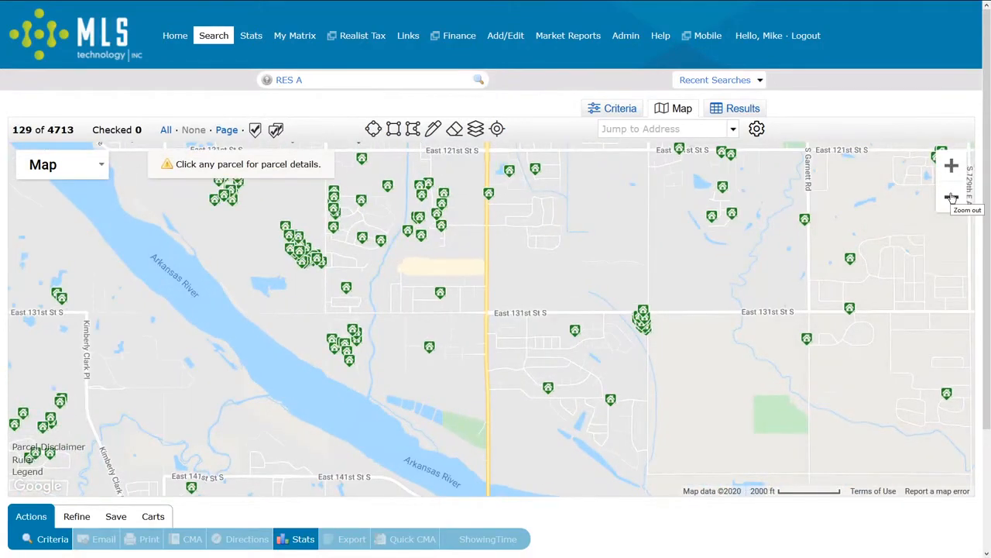
pyautogui.click(952, 198)
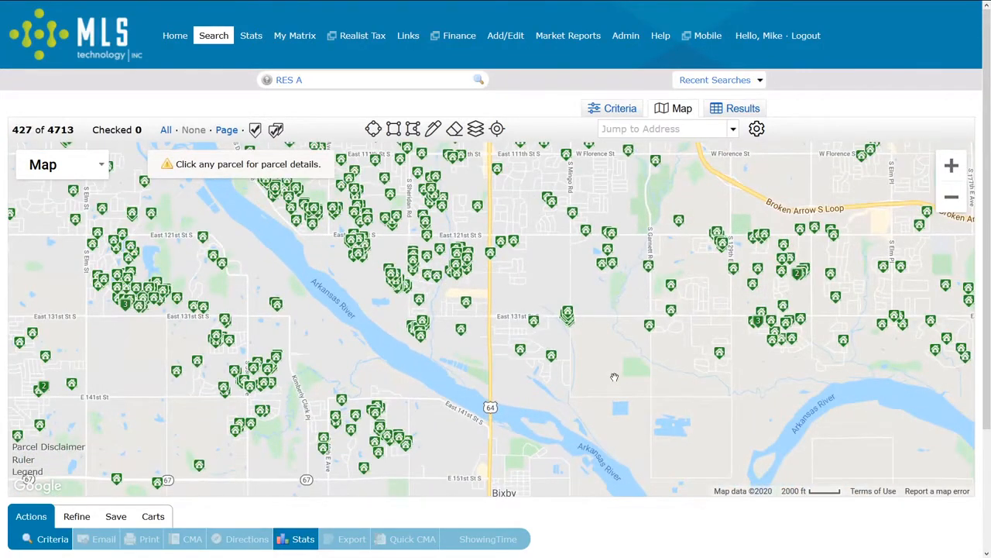
pyautogui.moveTo(613, 383); pyautogui.dragTo(688, 375)
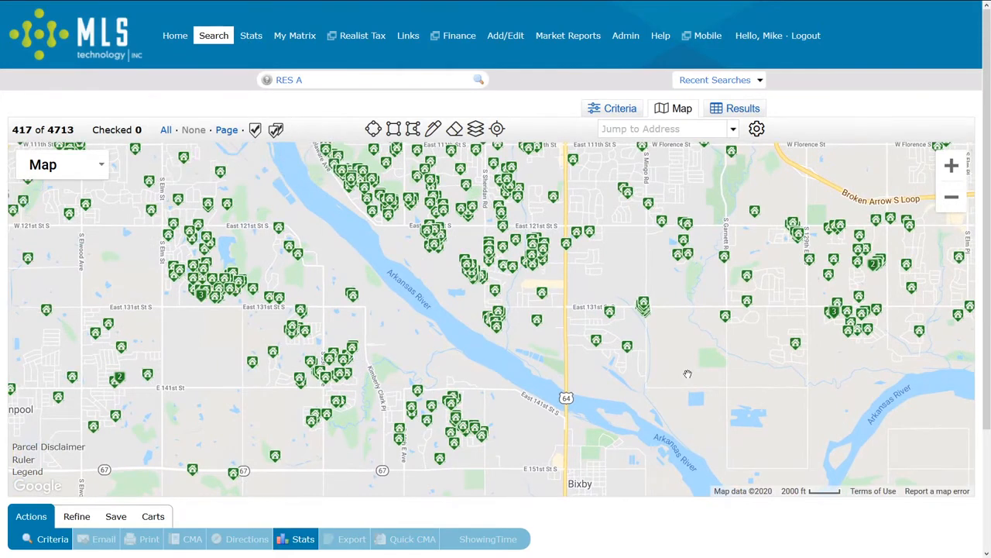
# Step: Turn on the map's Terrain overlay and switch it back off
pyautogui.click(77, 175)
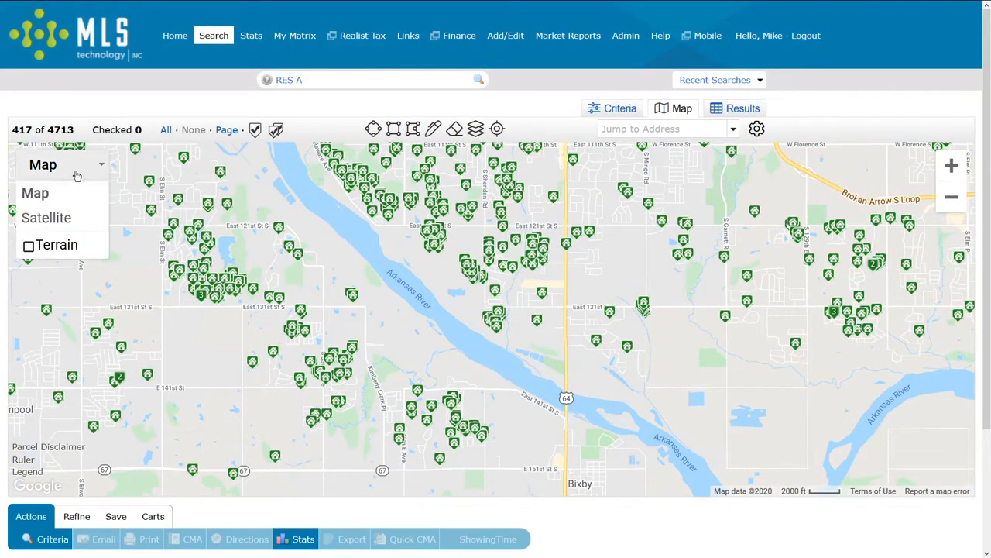
pyautogui.click(57, 251)
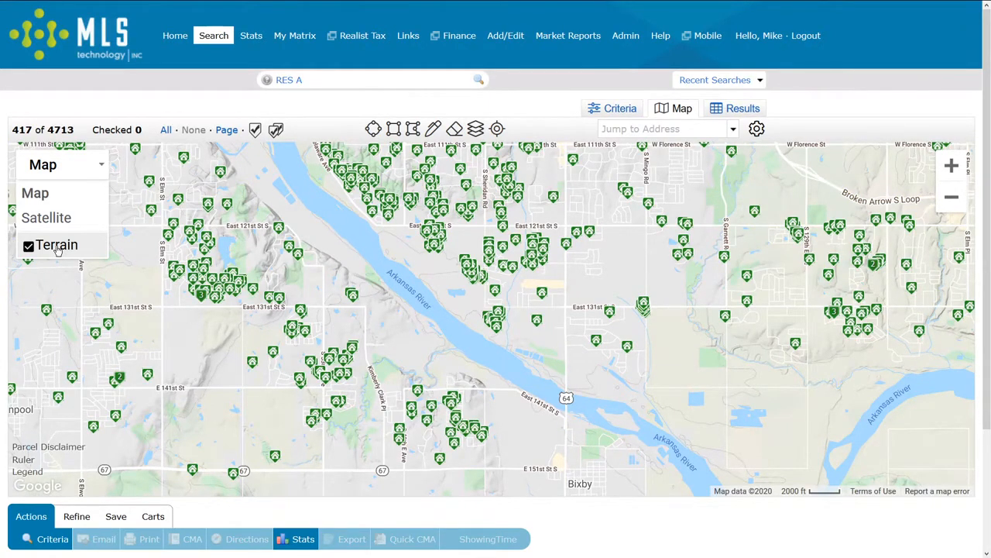
pyautogui.click(57, 250)
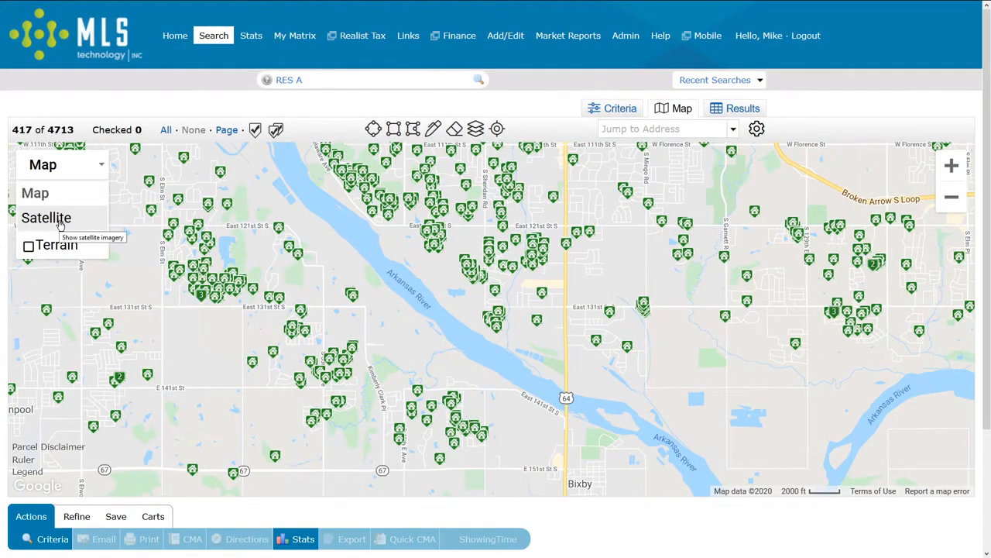
# Step: View the neighborhood around E 145th St S in Satellite imagery, and return to the Map view
pyautogui.click(47, 217)
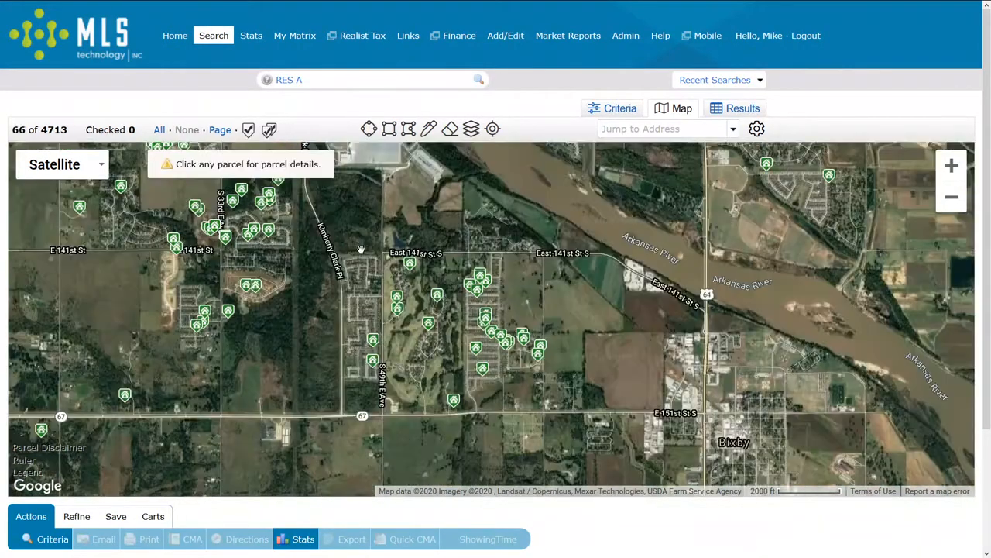
pyautogui.click(953, 168)
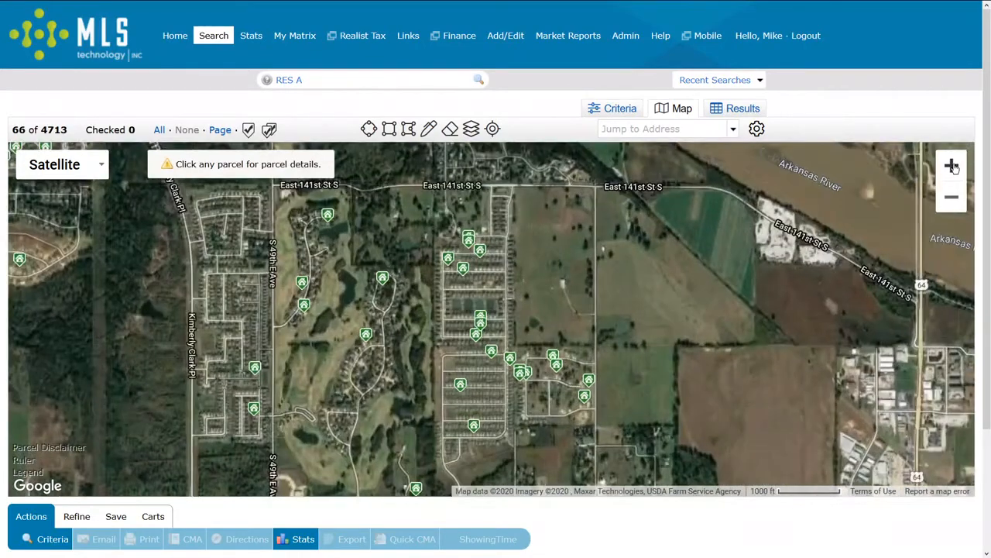
pyautogui.click(952, 166)
pyautogui.click(951, 166)
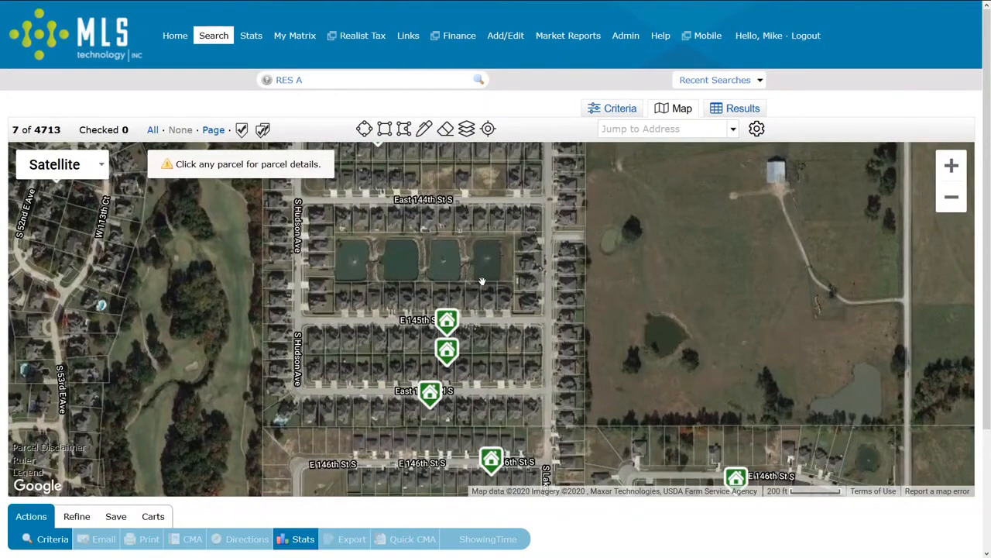
pyautogui.click(78, 168)
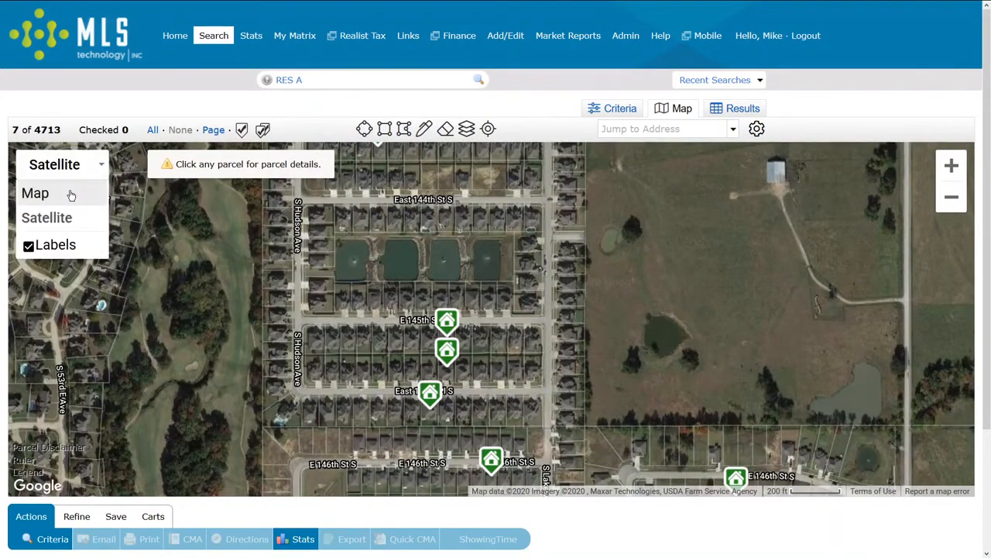
pyautogui.click(69, 193)
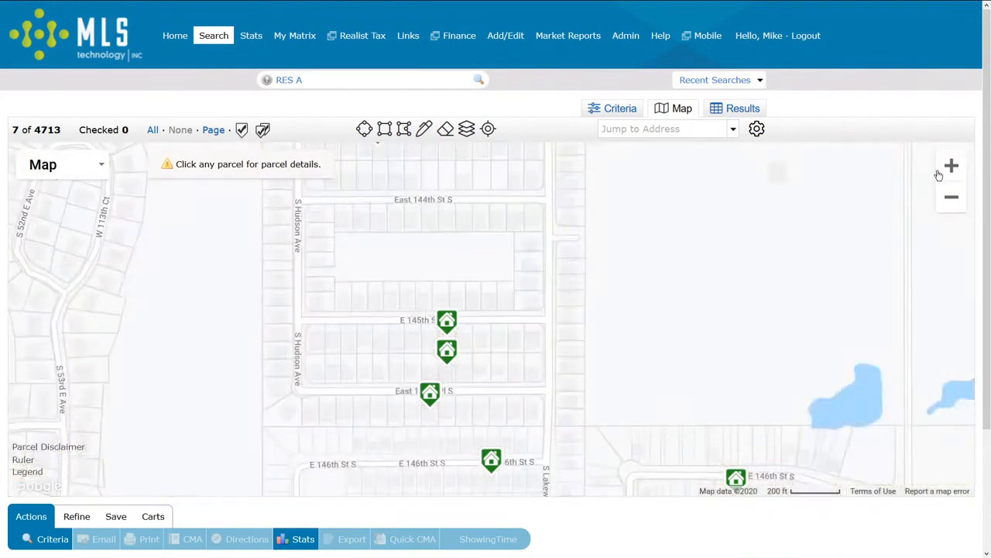
# Step: Bring up the parcel details of two lots along the north side of E 145th St S
pyautogui.click(949, 167)
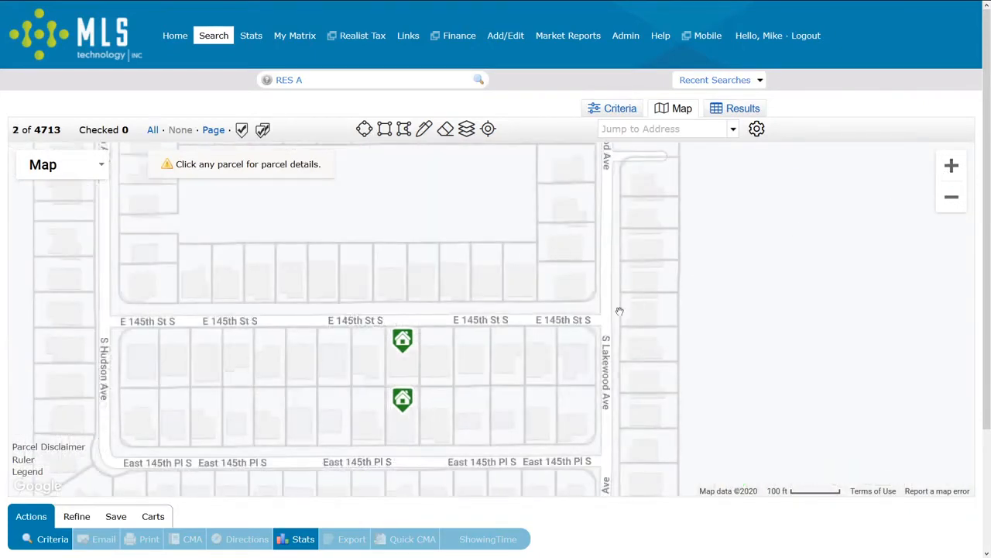
pyautogui.click(321, 273)
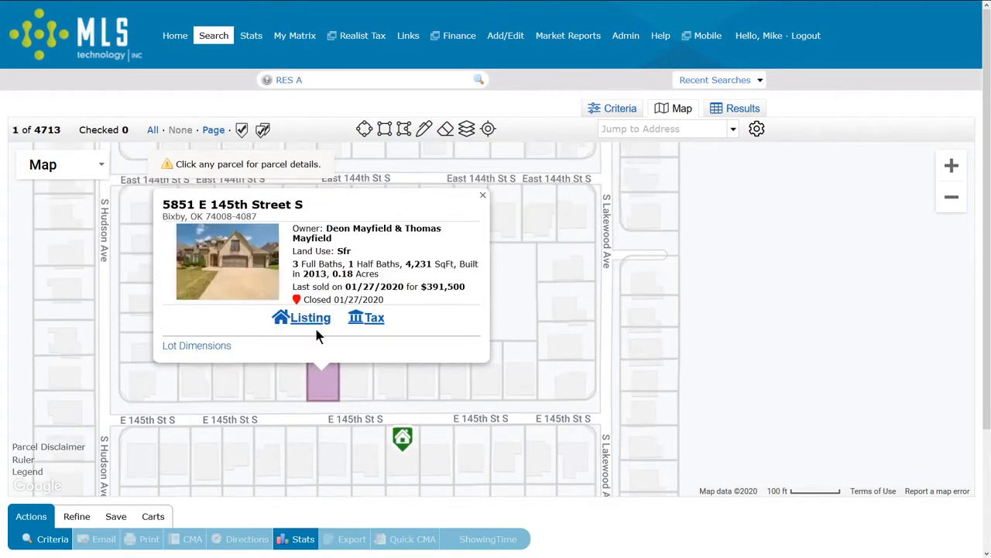
pyautogui.click(353, 375)
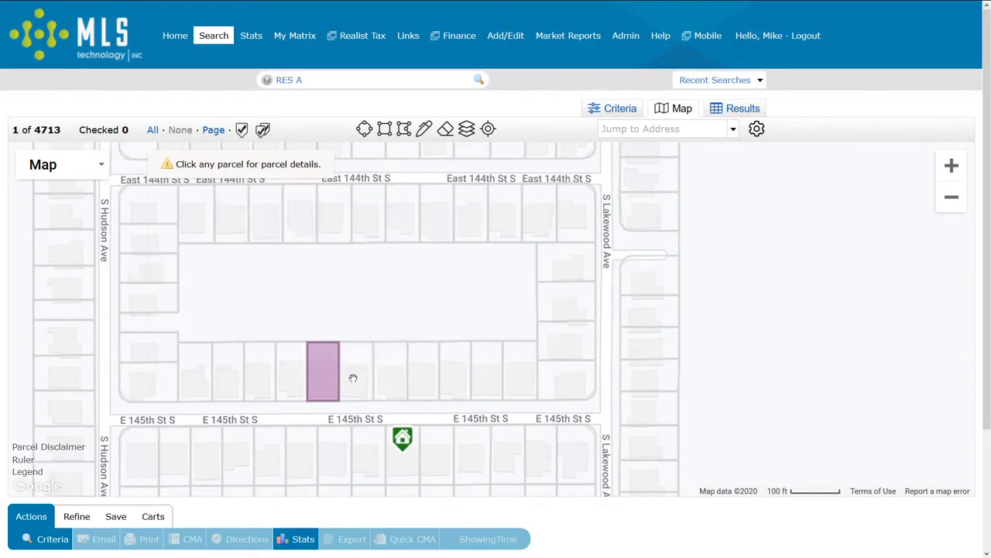
pyautogui.click(395, 389)
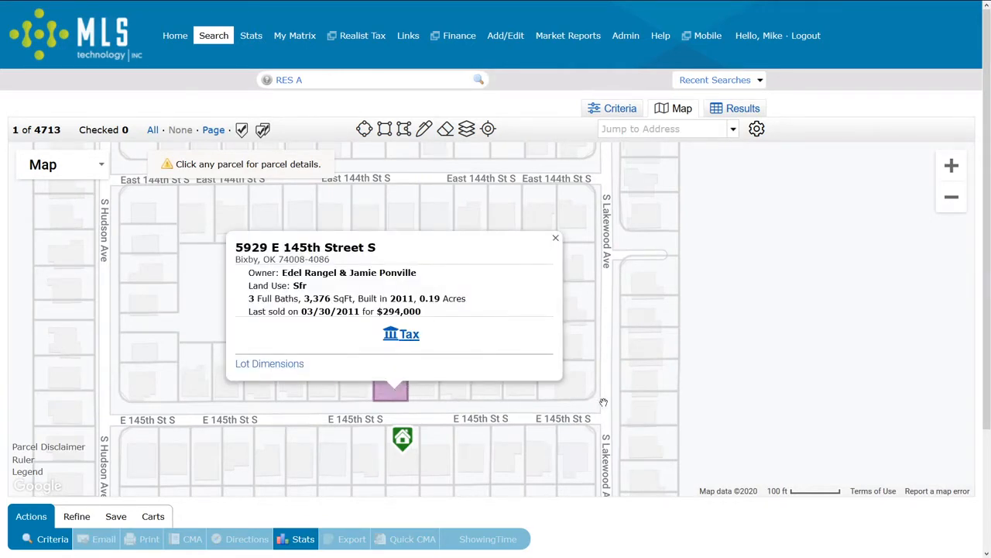
# Step: Select the active listing's parcel on the south side of E 145th St S and display its lot dimensions
pyautogui.moveTo(669, 398); pyautogui.dragTo(687, 370)
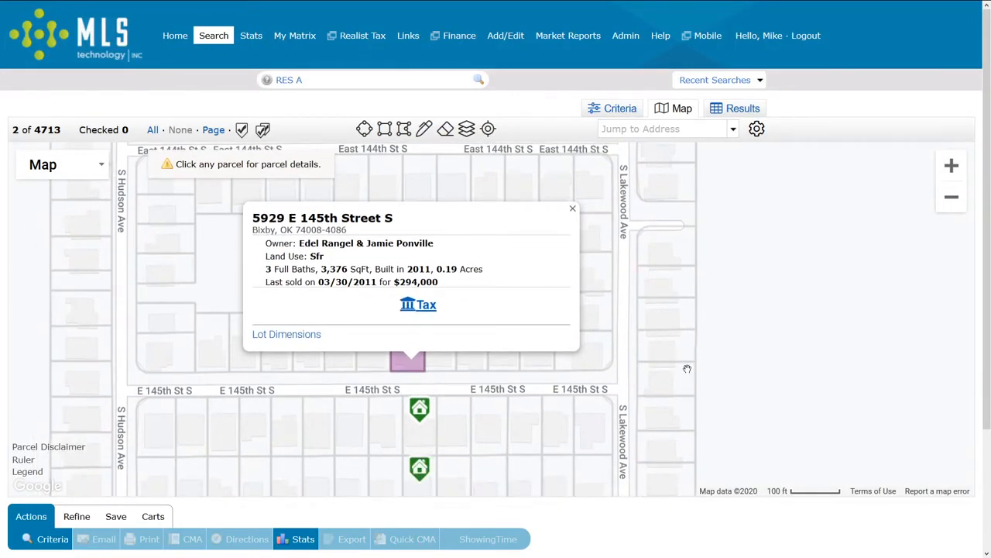
pyautogui.click(424, 437)
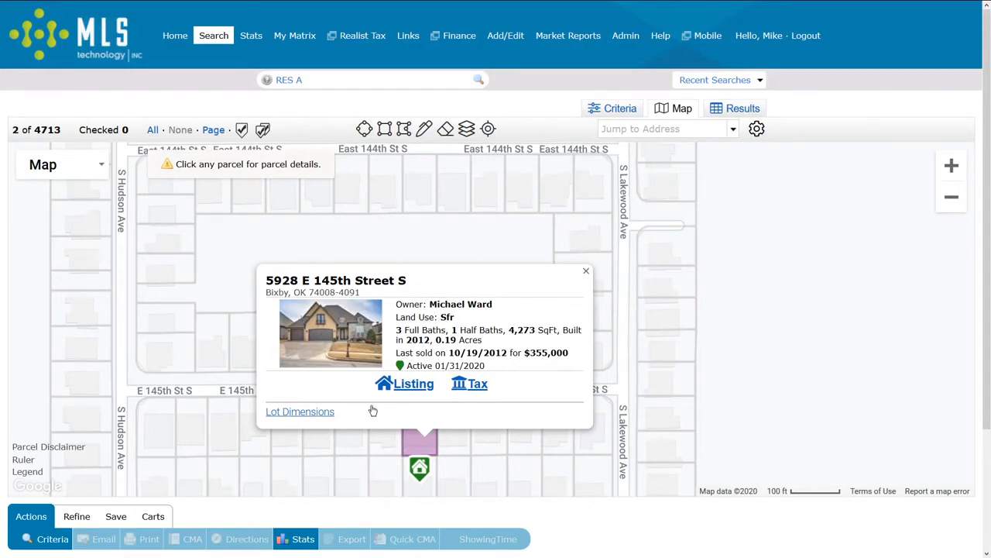
pyautogui.click(288, 416)
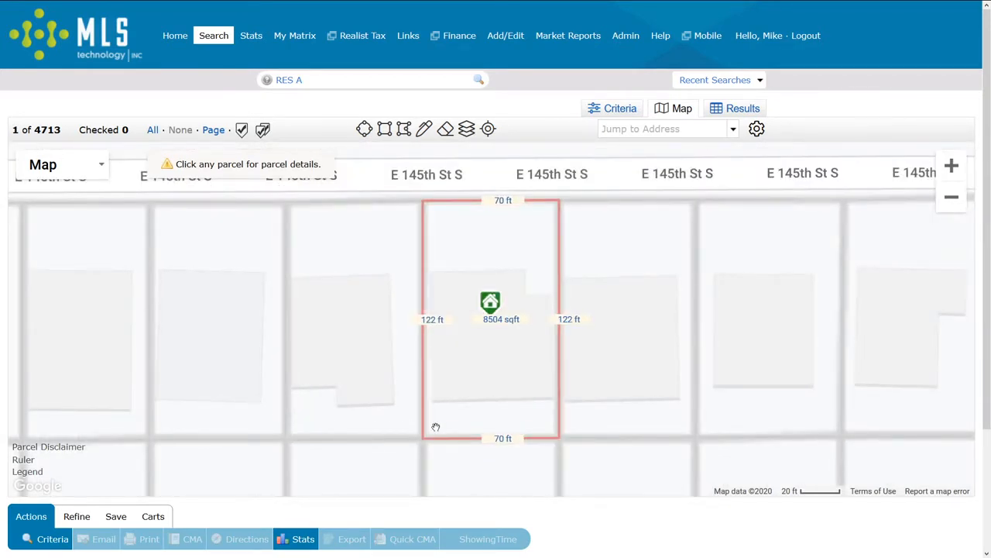
# Step: Open the full listing from the active parcel's details and launch the listing's interactive map
pyautogui.click(484, 361)
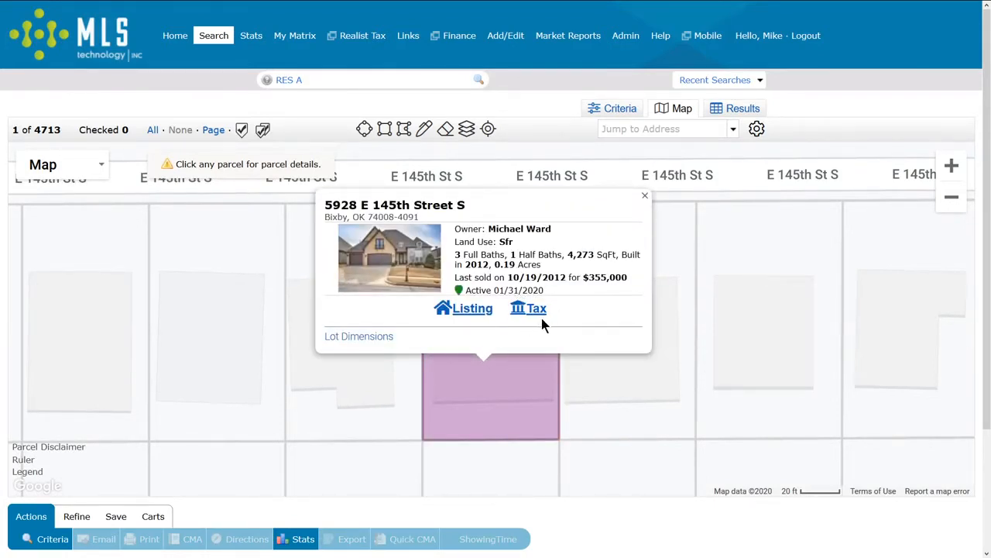
pyautogui.click(463, 310)
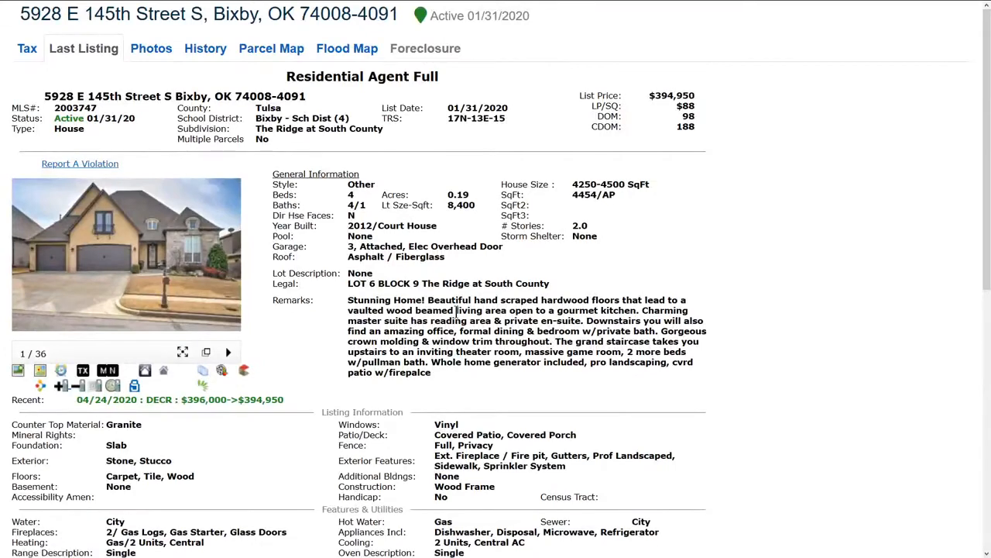
pyautogui.click(39, 372)
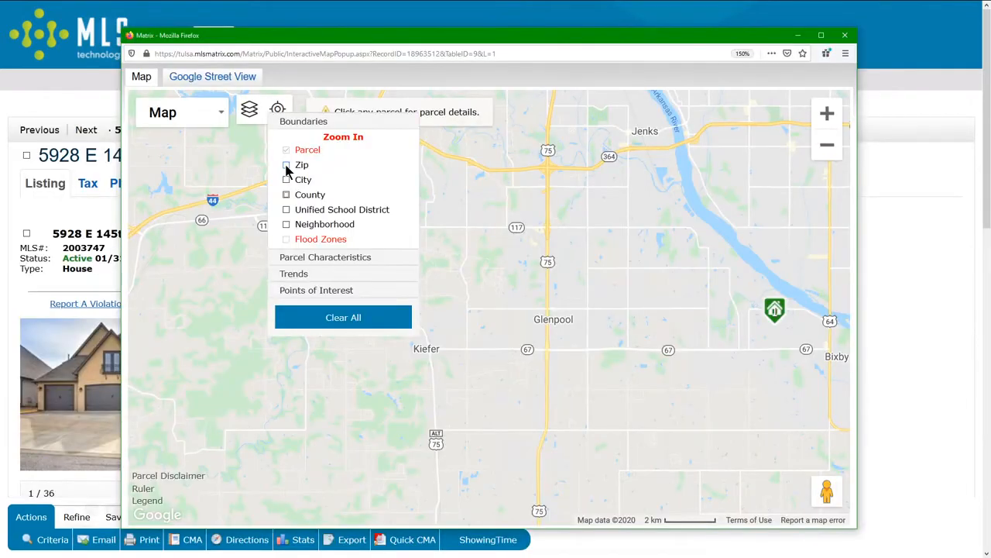
# Step: Toggle the Zip, City, County and Unified School District boundary layers on and off one after another
pyautogui.click(287, 165)
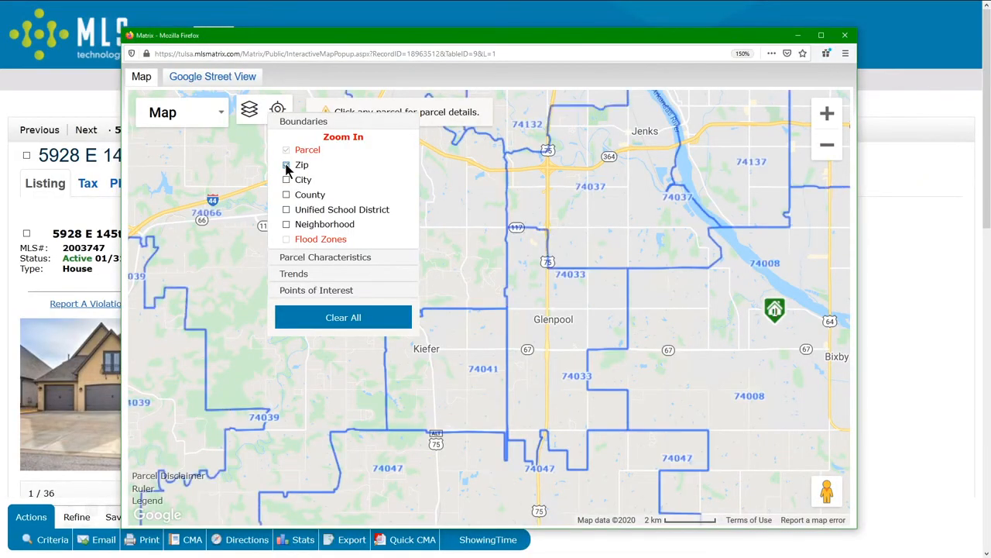
pyautogui.click(287, 165)
pyautogui.click(286, 180)
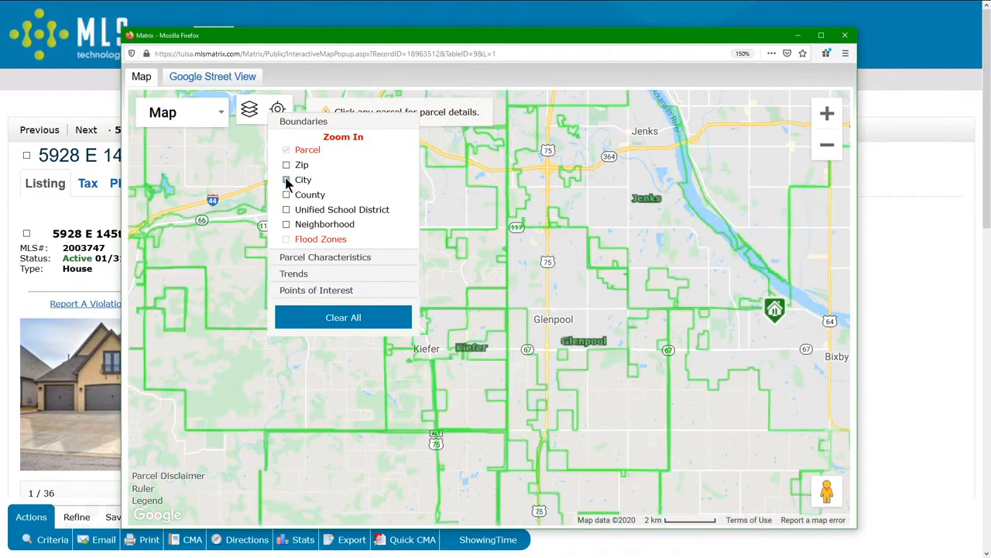
pyautogui.click(287, 180)
pyautogui.click(287, 195)
pyautogui.click(287, 195)
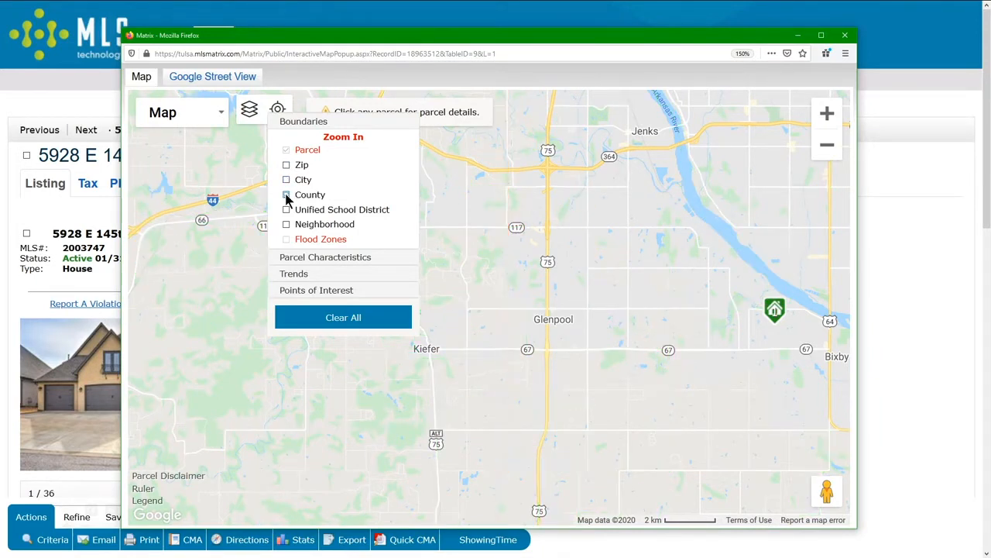
pyautogui.click(286, 210)
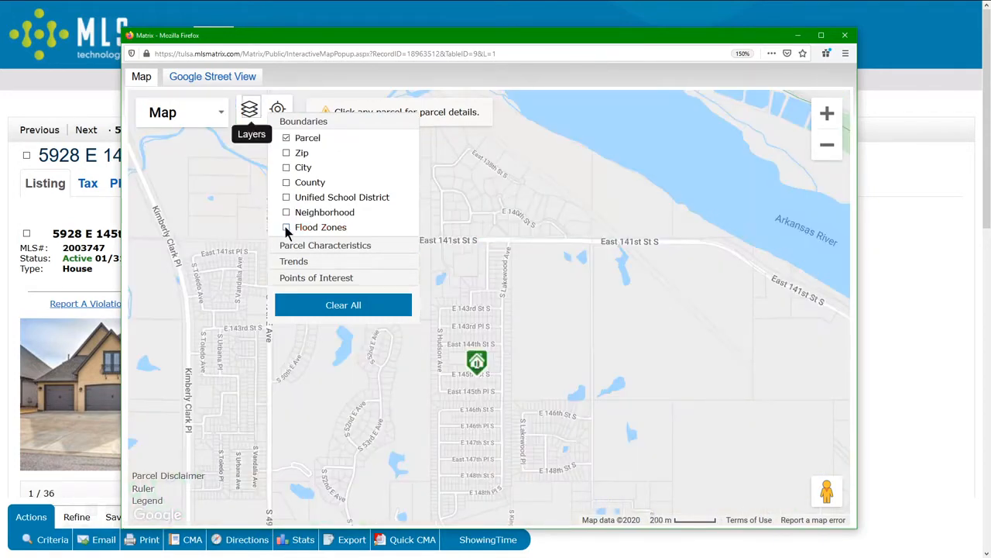
# Step: Turn on the Flood Zones layer for the area around the listing
pyautogui.click(286, 227)
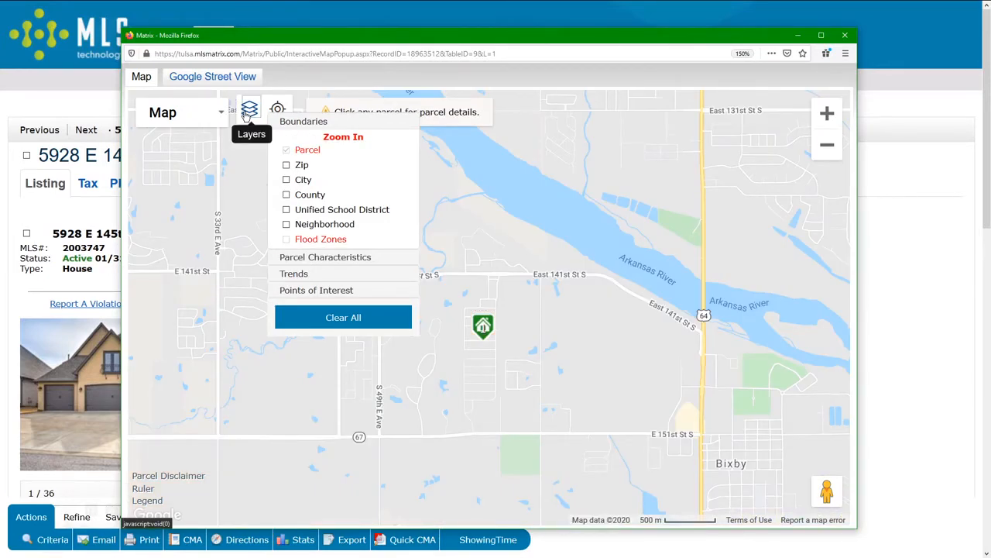
pyautogui.click(826, 116)
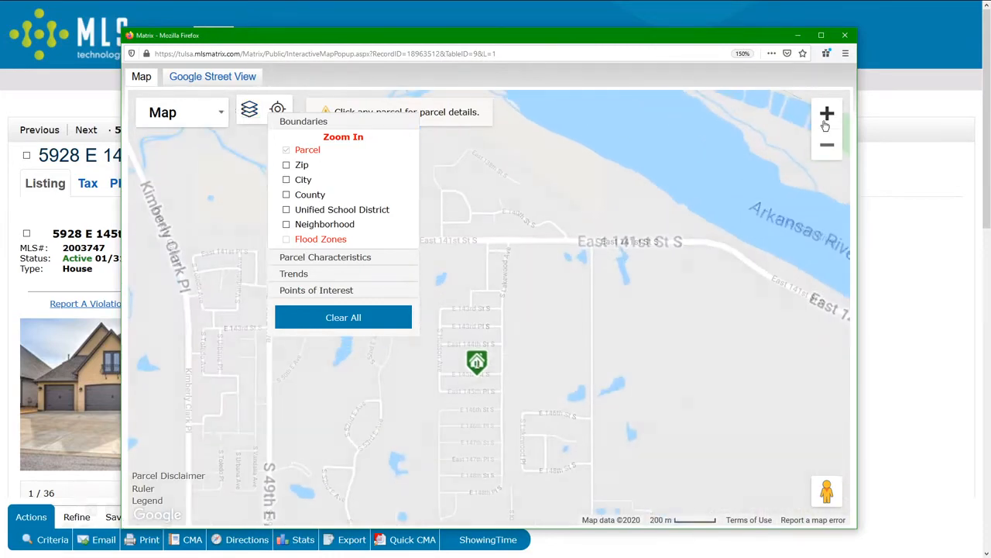
pyautogui.click(249, 109)
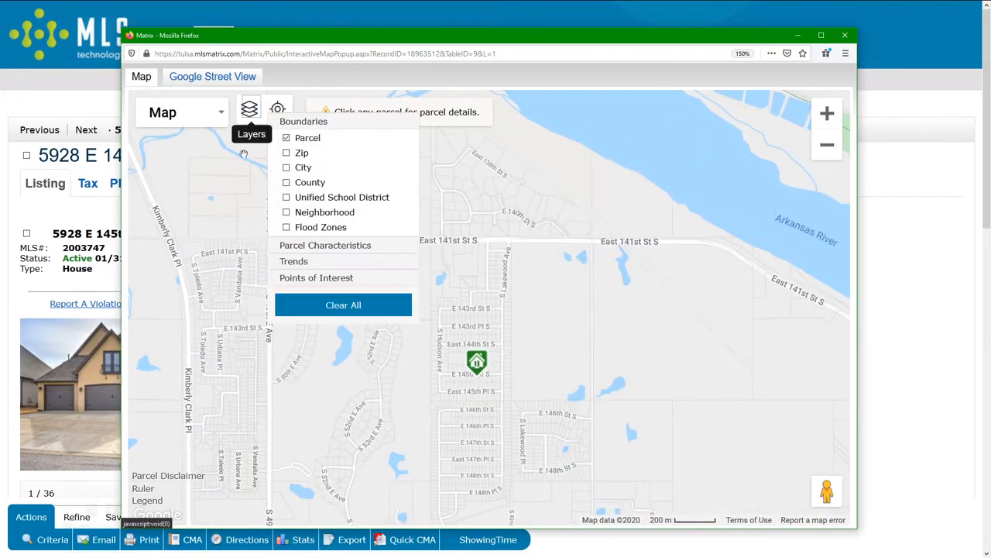
pyautogui.click(286, 227)
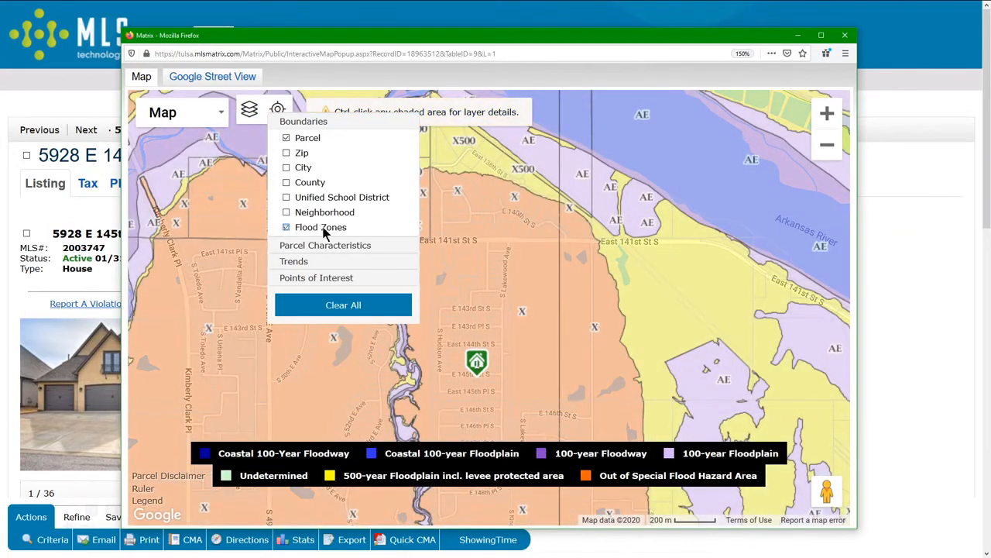
# Step: Review the layer options under Parcel Characteristics, Trends and Points of Interest, and return to Boundaries
pyautogui.click(361, 246)
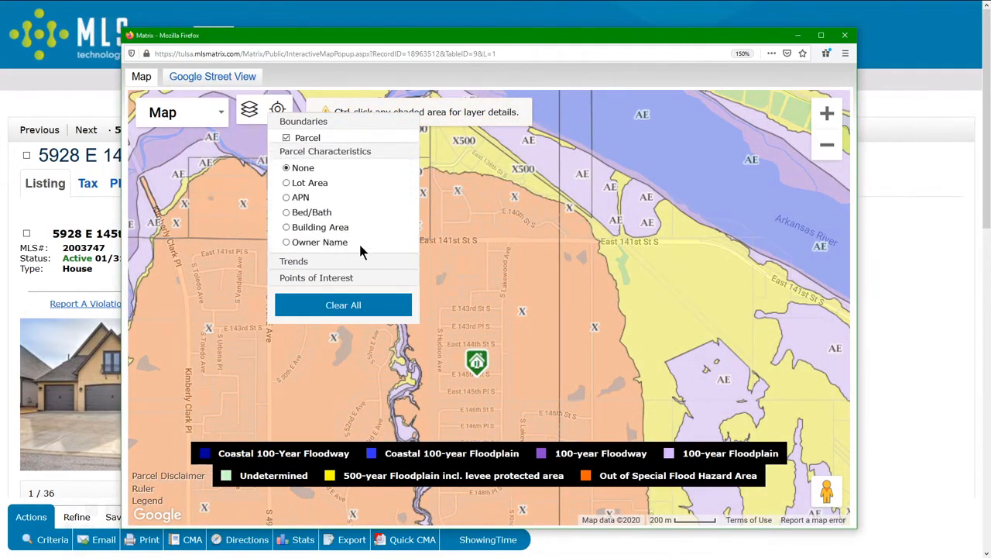
pyautogui.click(302, 261)
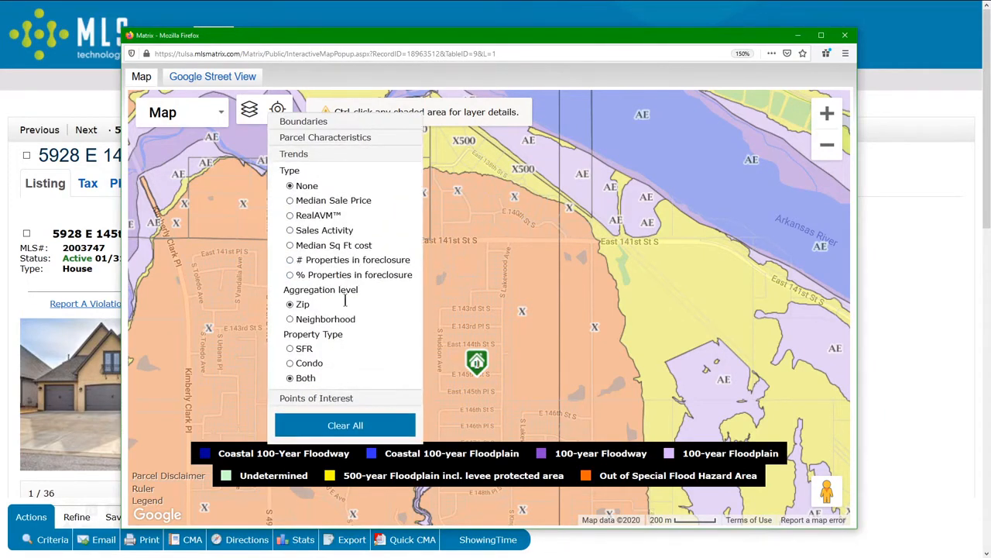
pyautogui.click(325, 398)
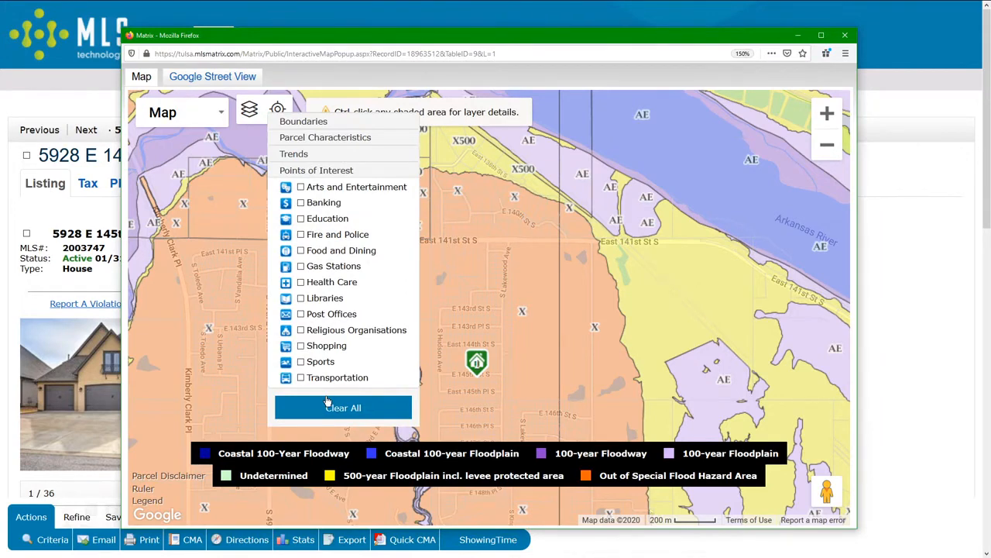
pyautogui.click(304, 122)
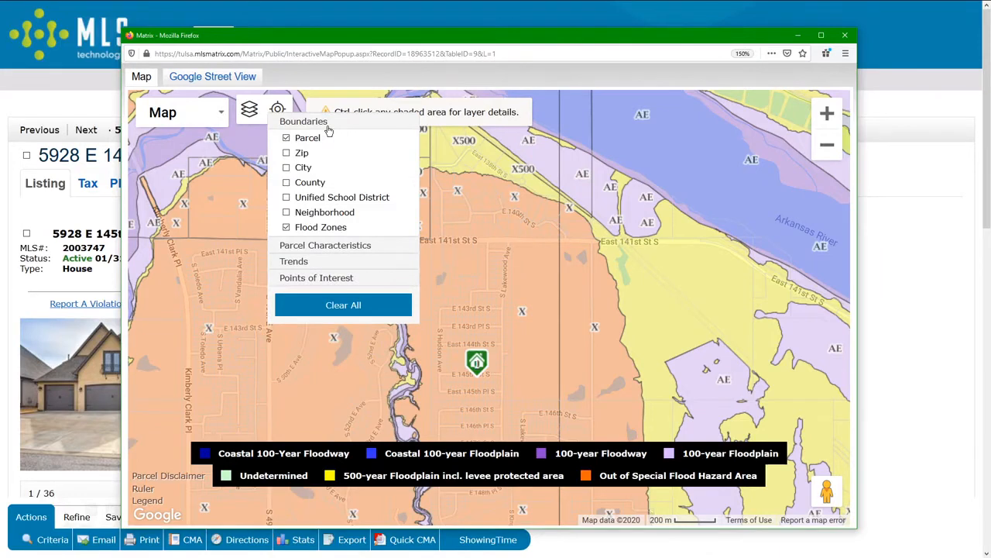
# Step: Pan the listing's interactive map, recenter it on the property and close the map window
pyautogui.moveTo(479, 420); pyautogui.dragTo(800, 316)
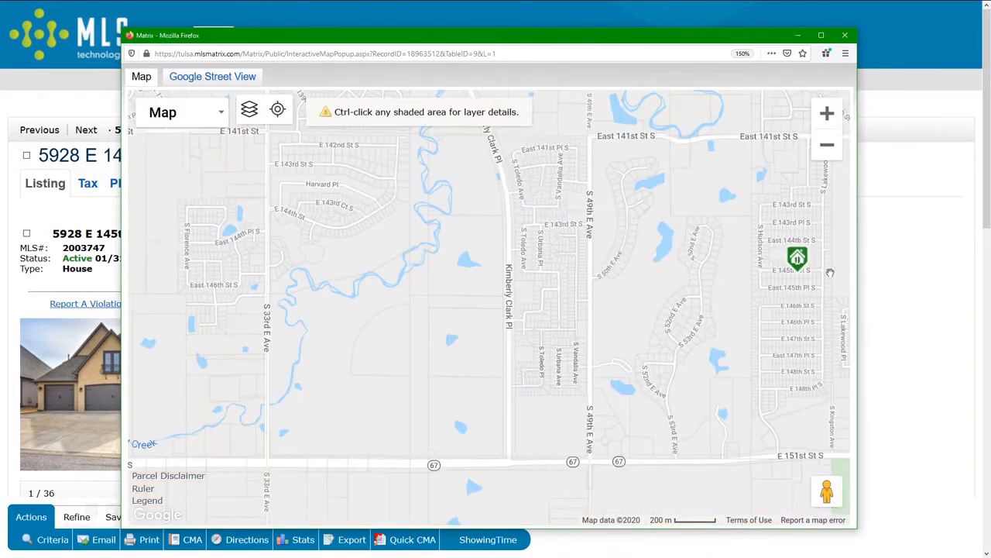
pyautogui.click(277, 111)
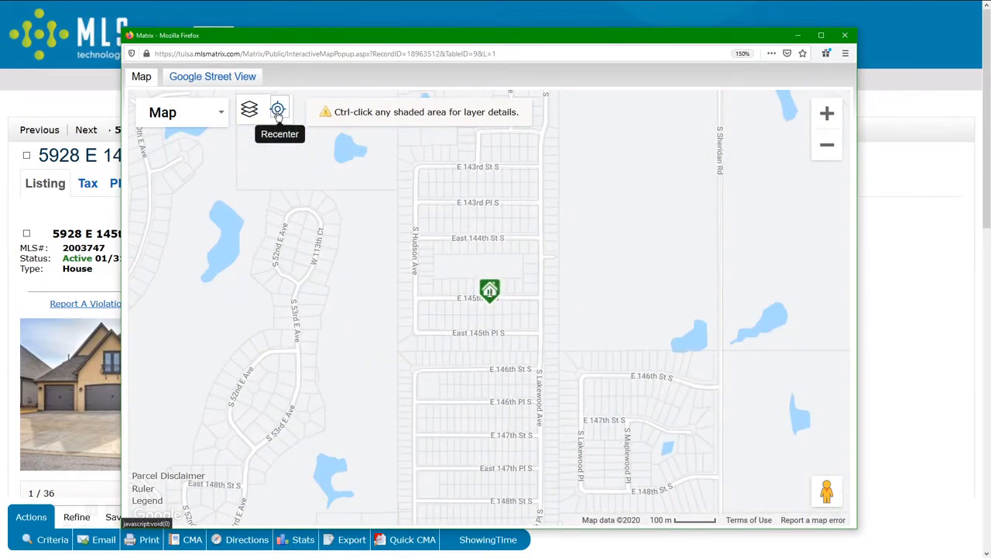
pyautogui.hotkey('ctrl', 'w')
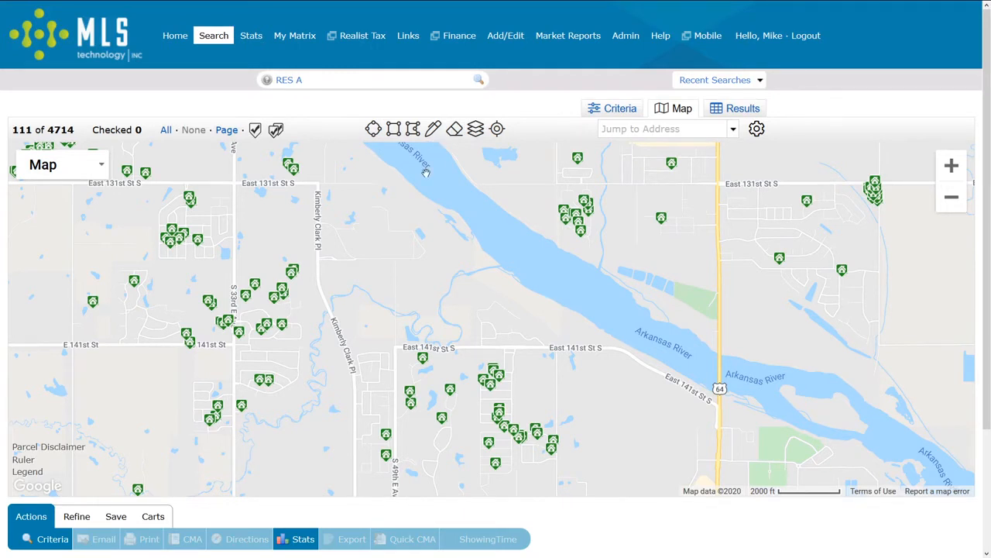
# Step: Draw a circular search area around the listings near S 33rd E Ave and a rectangular one around those near East 141st St S
pyautogui.click(373, 130)
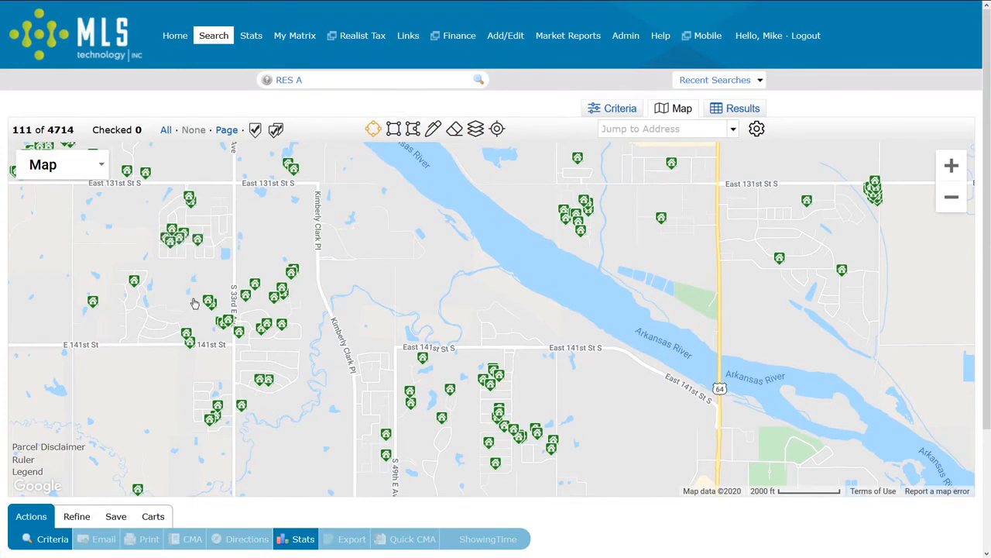
pyautogui.moveTo(195, 298); pyautogui.dragTo(294, 247)
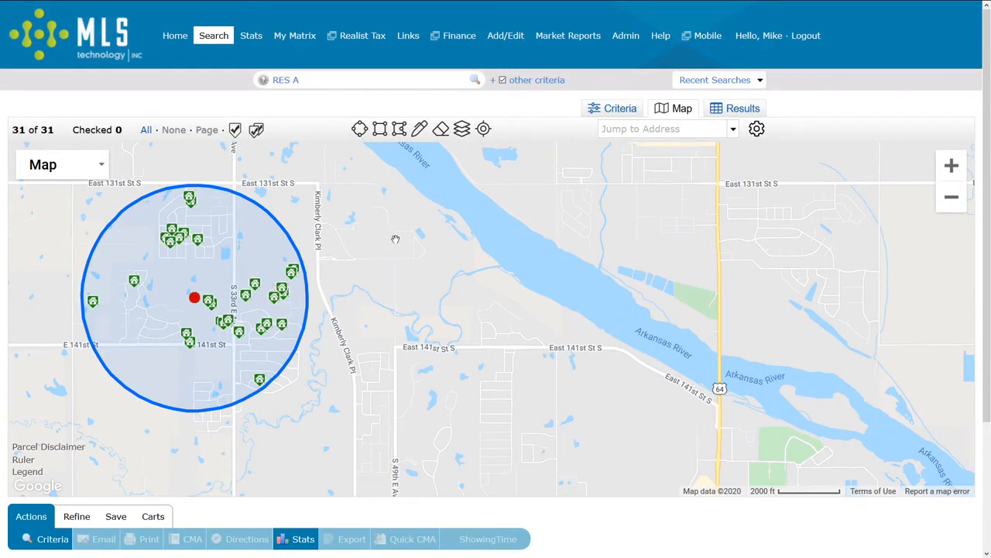
pyautogui.click(379, 129)
pyautogui.moveTo(326, 271); pyautogui.dragTo(548, 457)
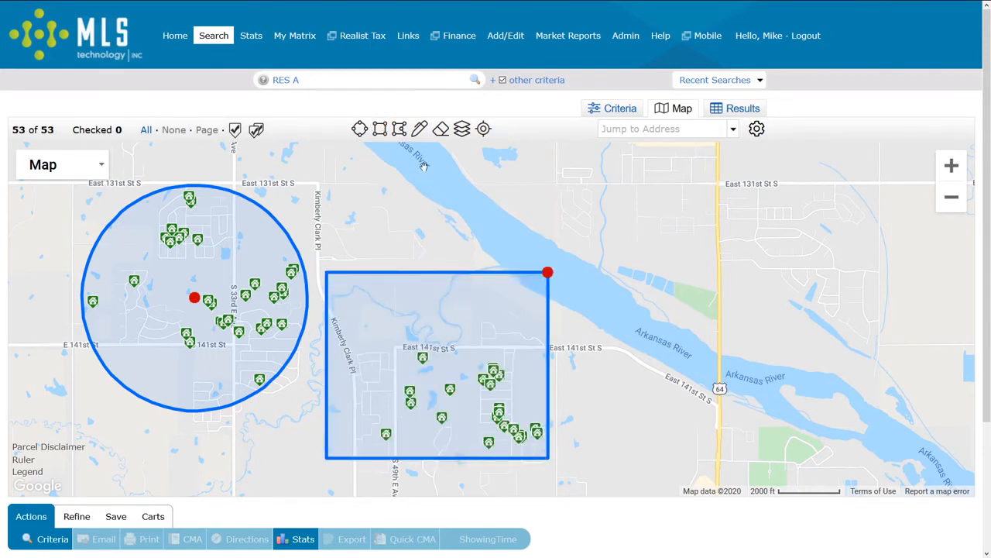
# Step: Draw a four-sided polygon search area between East 131st St S, Highway 64 and the north bank of the Arkansas River
pyautogui.click(399, 129)
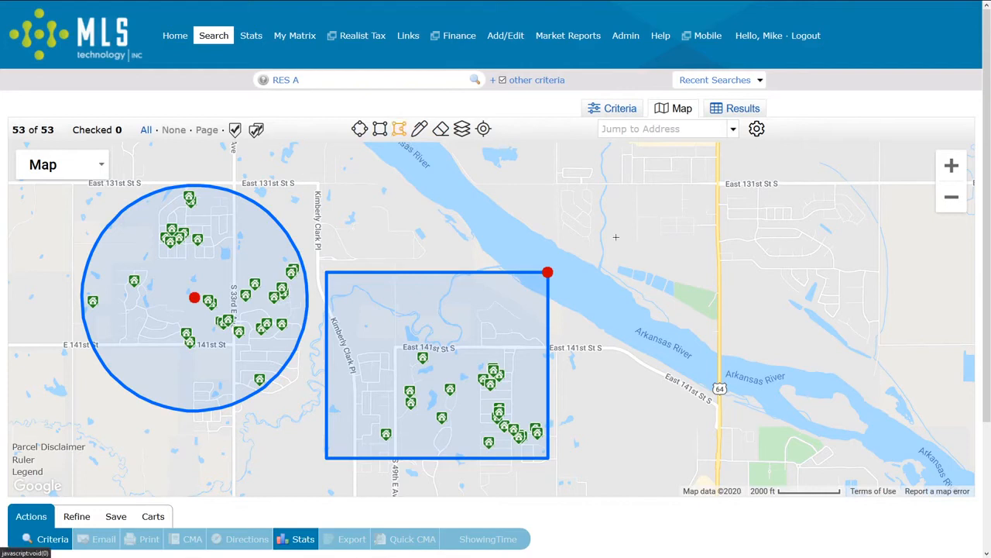
pyautogui.click(555, 183)
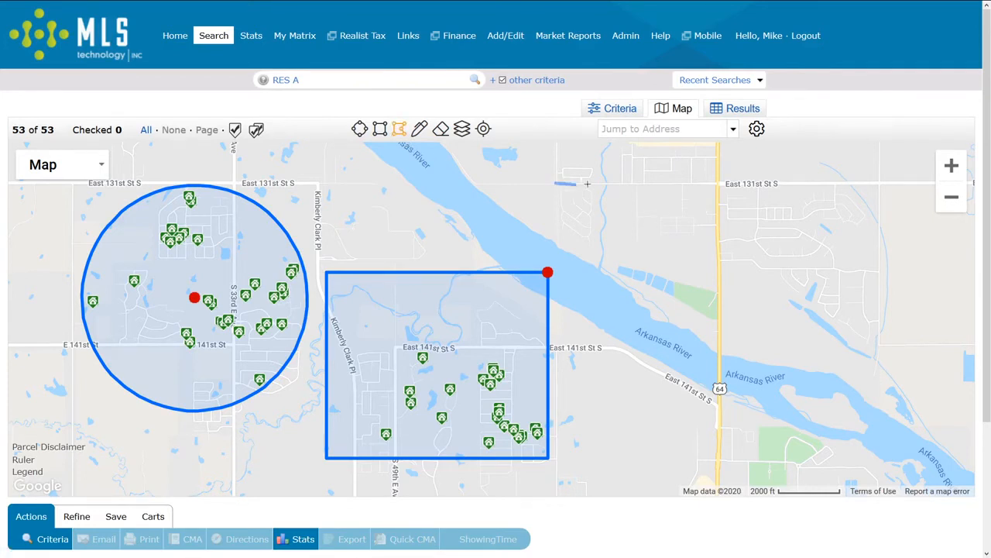
pyautogui.click(719, 184)
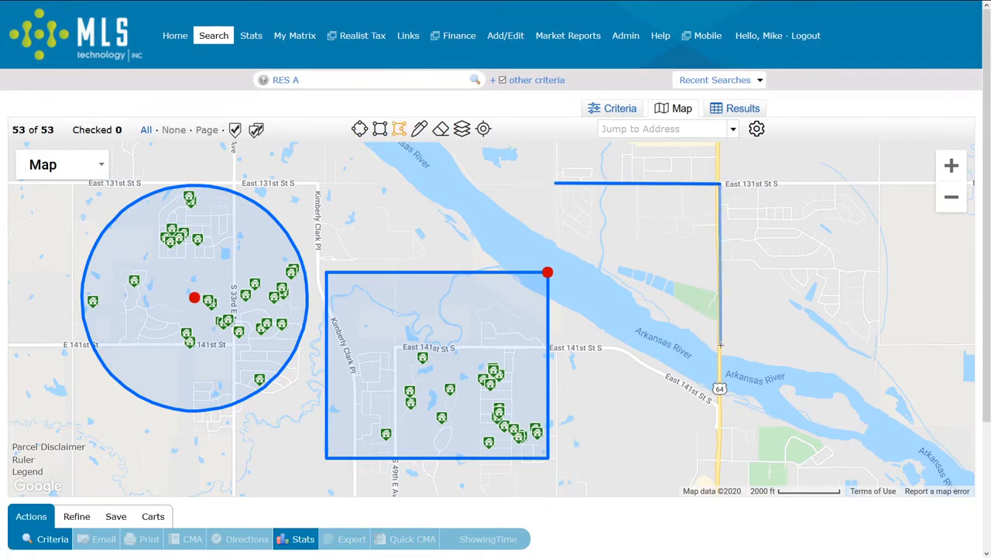
pyautogui.click(720, 351)
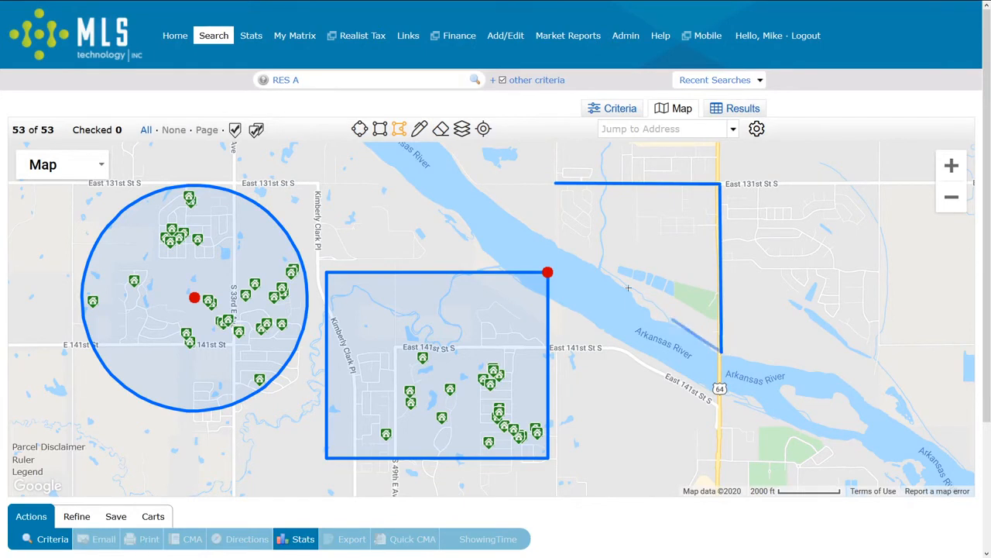
pyautogui.doubleClick(553, 242)
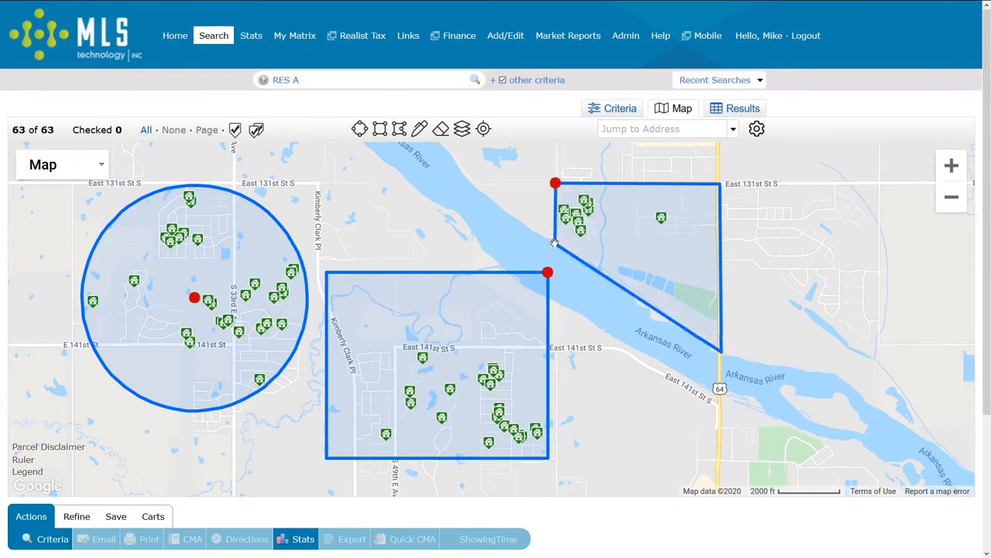
# Step: Draw a freehand shape overlapping the circle and the rectangle, and exclude that shape from the search
pyautogui.click(419, 130)
pyautogui.moveTo(378, 235)
pyautogui.mouseDown()
pyautogui.moveTo(310, 210)
pyautogui.moveTo(241, 260)
pyautogui.moveTo(322, 324)
pyautogui.moveTo(464, 313)
pyautogui.moveTo(439, 374)
pyautogui.moveTo(447, 429)
pyautogui.moveTo(513, 408)
pyautogui.moveTo(498, 246)
pyautogui.moveTo(443, 242)
pyautogui.mouseUp()
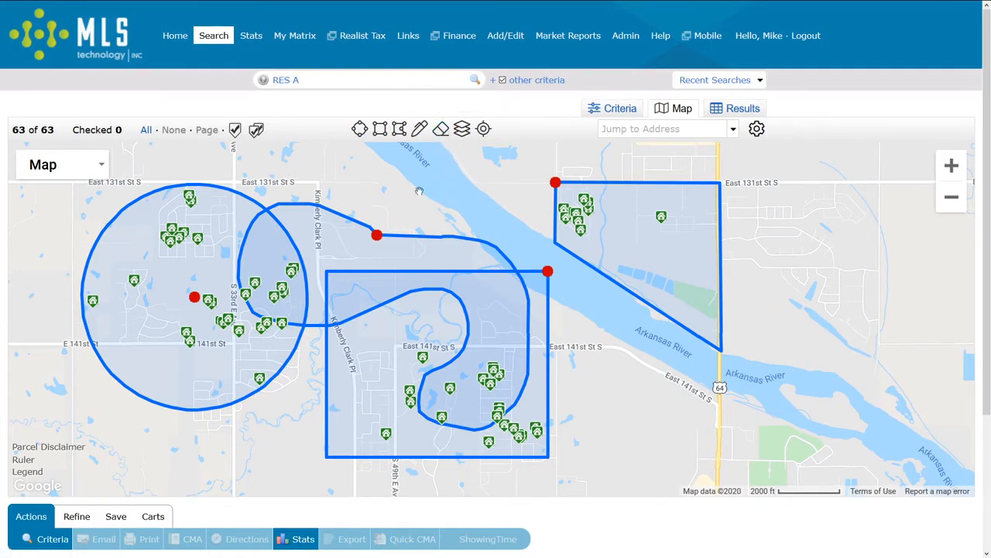
pyautogui.click(379, 233)
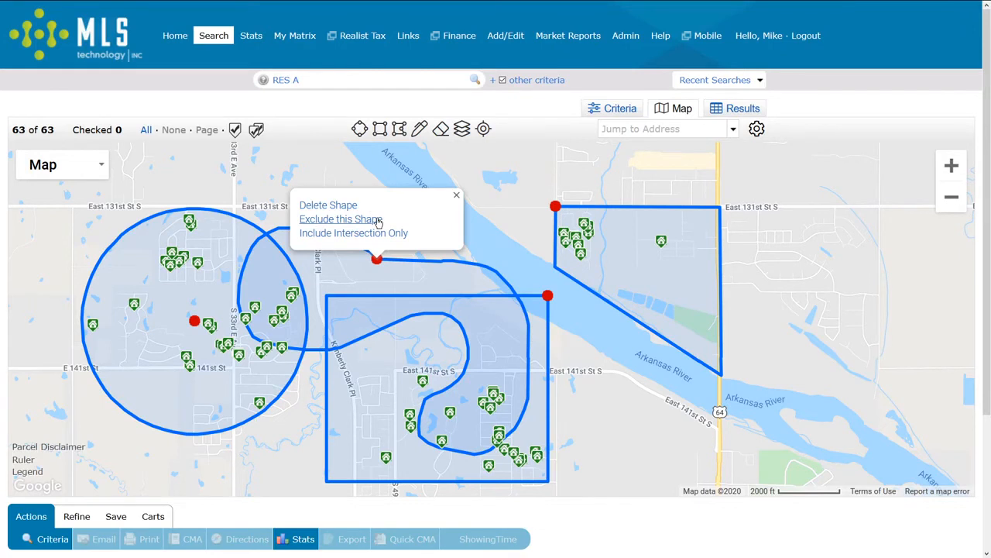
pyautogui.click(378, 220)
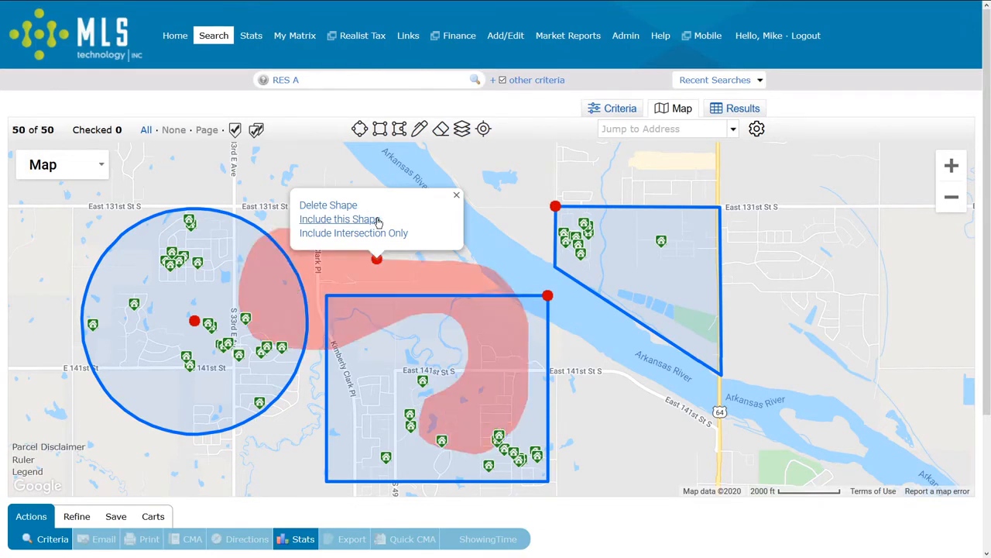
pyautogui.click(457, 197)
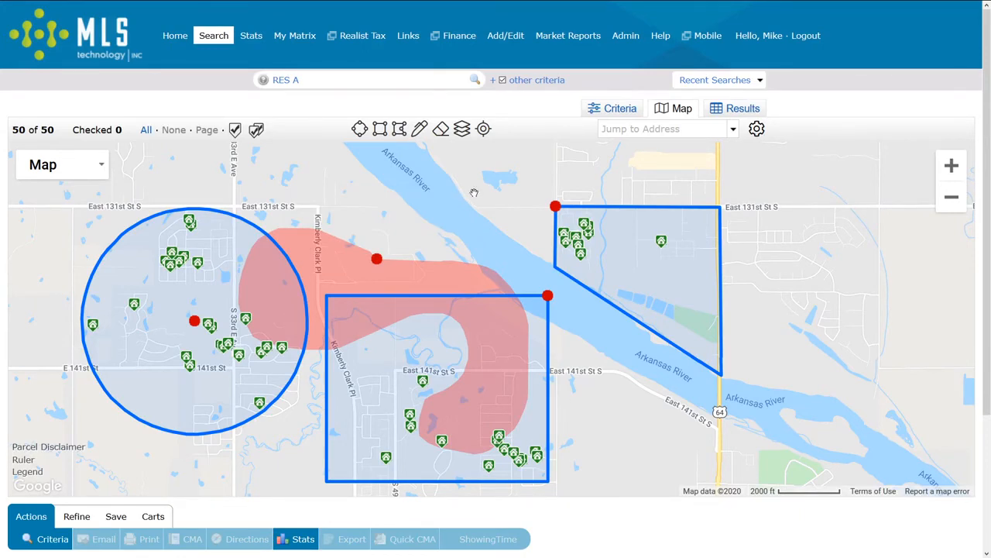
# Step: Pan away from the drawn search areas and recenter the map on them
pyautogui.moveTo(474, 192); pyautogui.dragTo(218, 370)
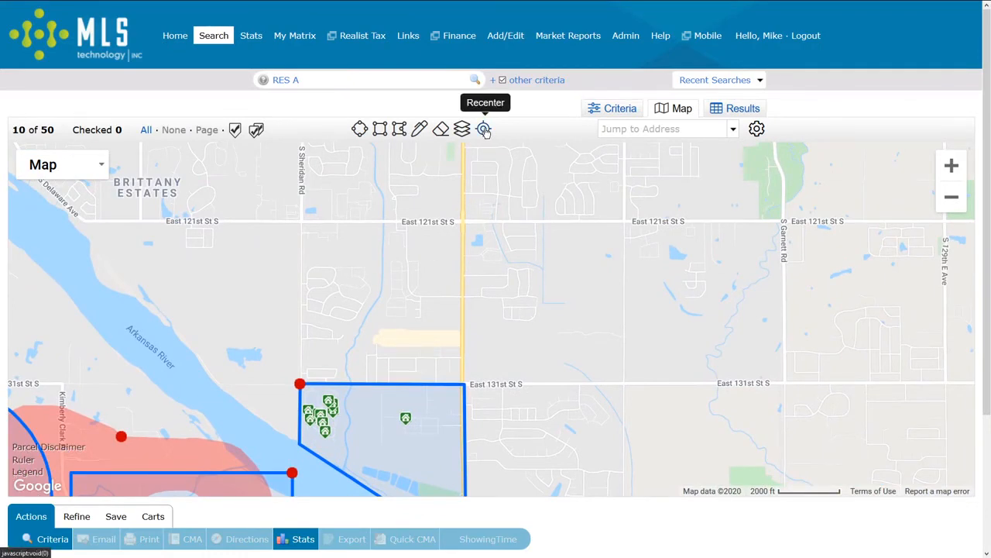
pyautogui.click(483, 129)
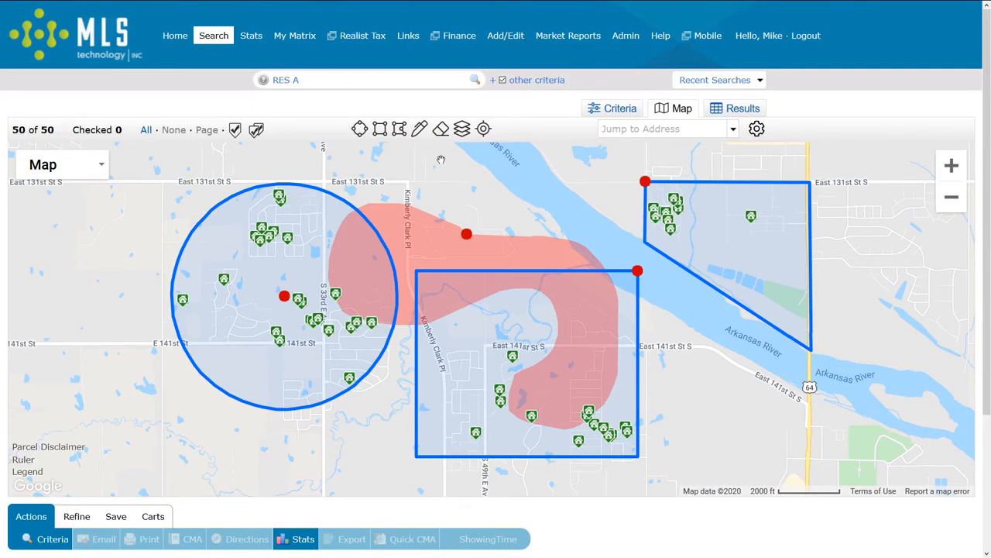
# Step: Start a new Quick (RES) search and open its map search
pyautogui.moveTo(211, 39)
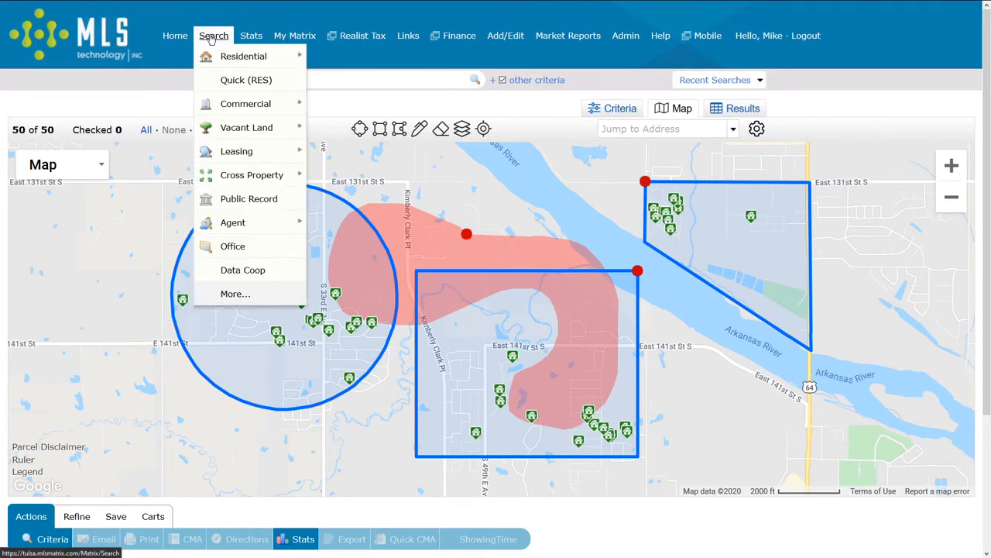
pyautogui.click(225, 80)
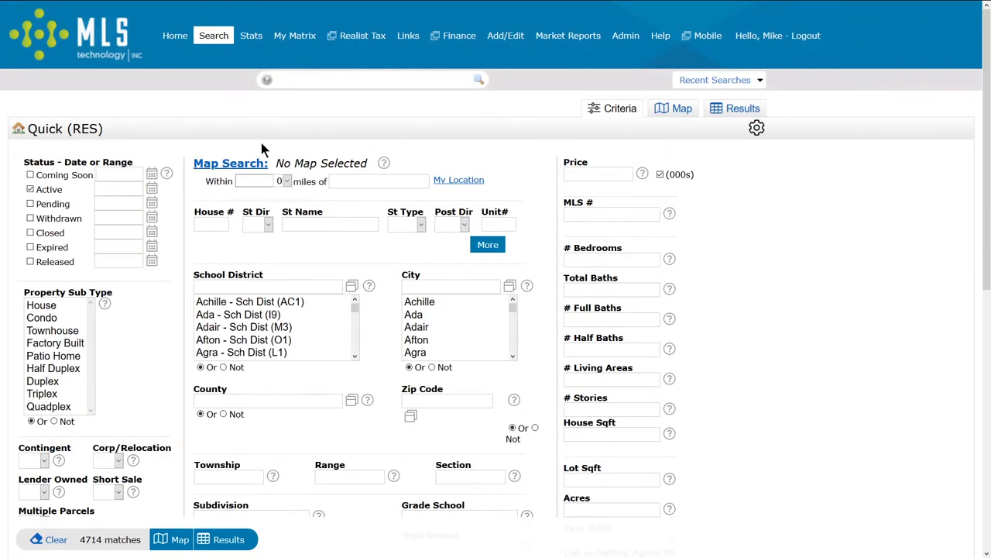
pyautogui.click(199, 165)
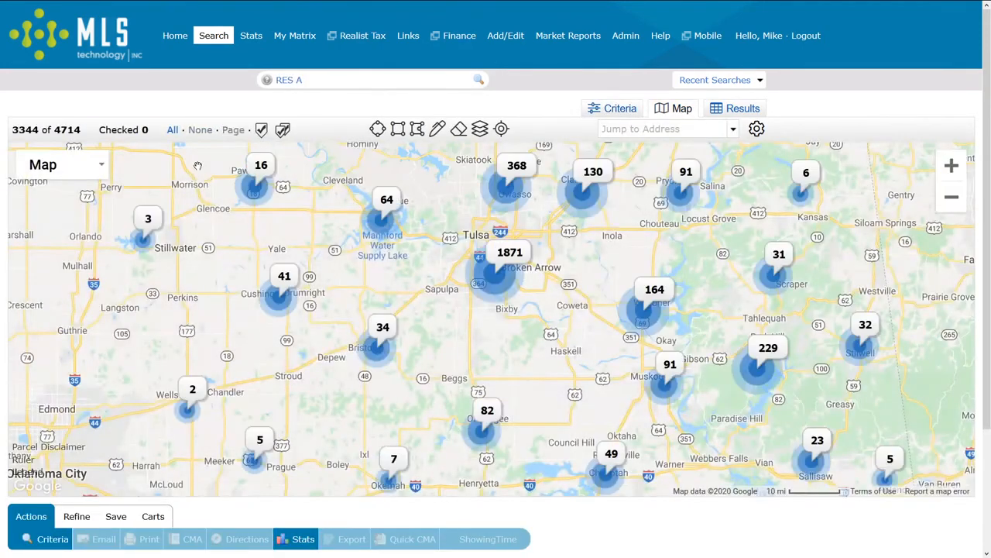
# Step: Outline a polygon search area east of downtown Tulsa, following Highway 64, I-44 and Highway 169 up to Admiral Pl
pyautogui.click(952, 165)
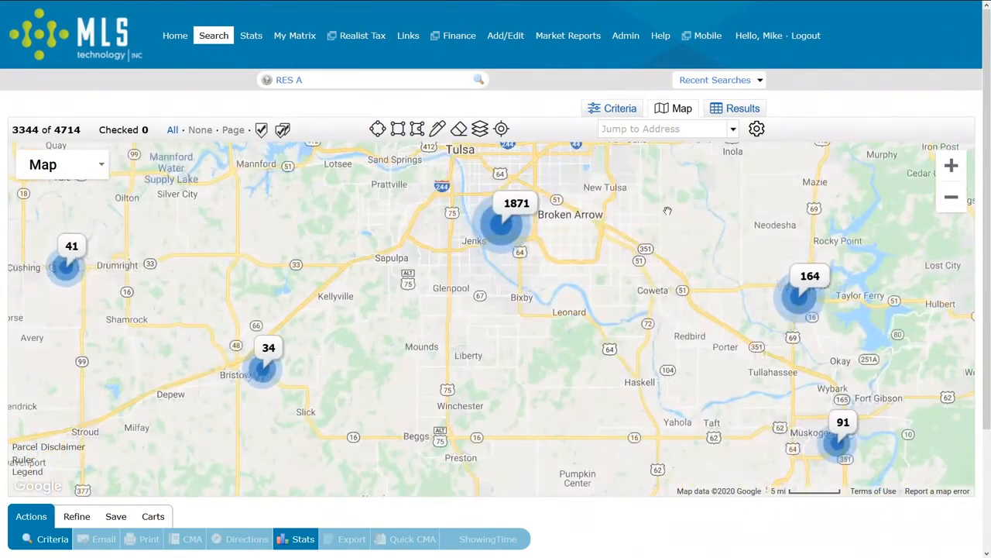
pyautogui.moveTo(593, 248); pyautogui.dragTo(567, 358)
pyautogui.click(952, 168)
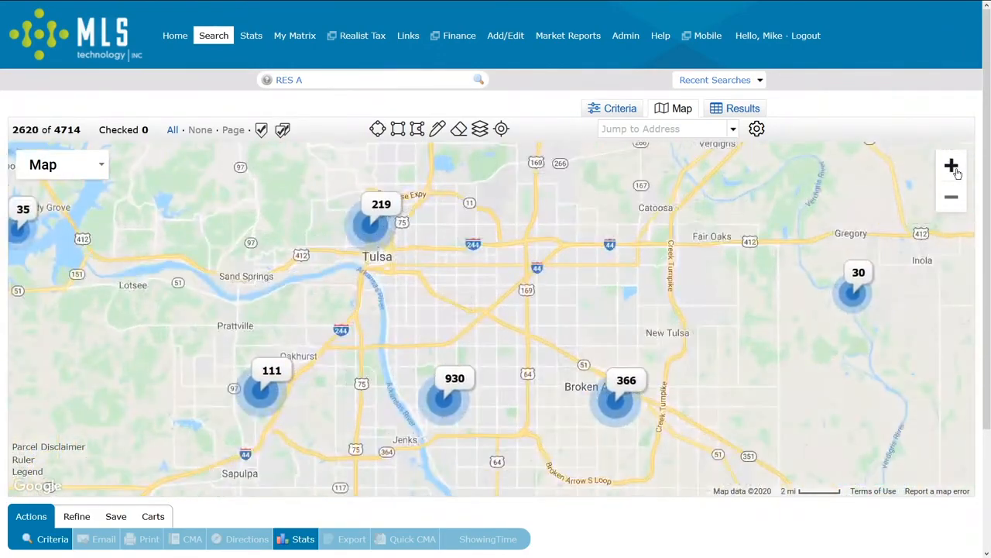
pyautogui.click(955, 170)
pyautogui.click(953, 168)
pyautogui.moveTo(440, 146); pyautogui.dragTo(524, 319)
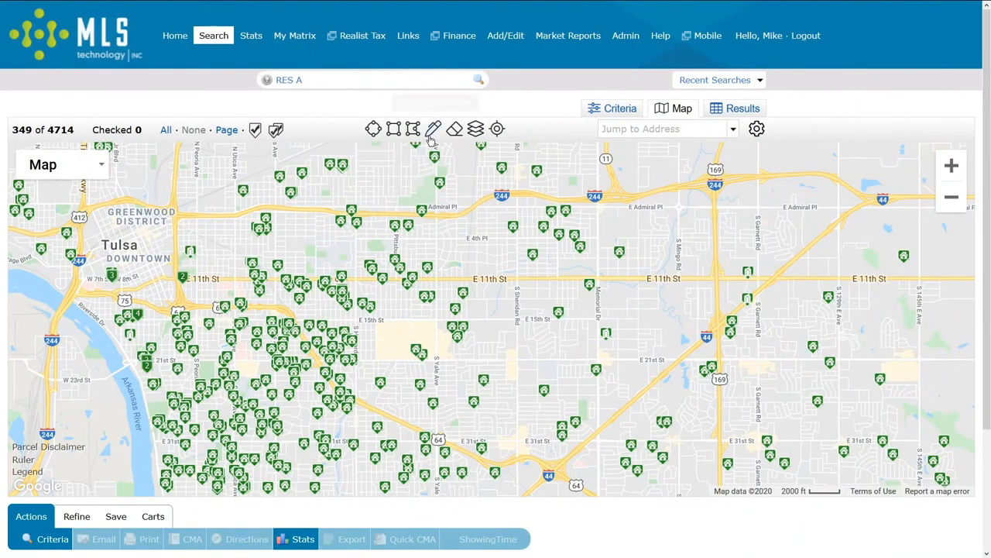
pyautogui.click(413, 128)
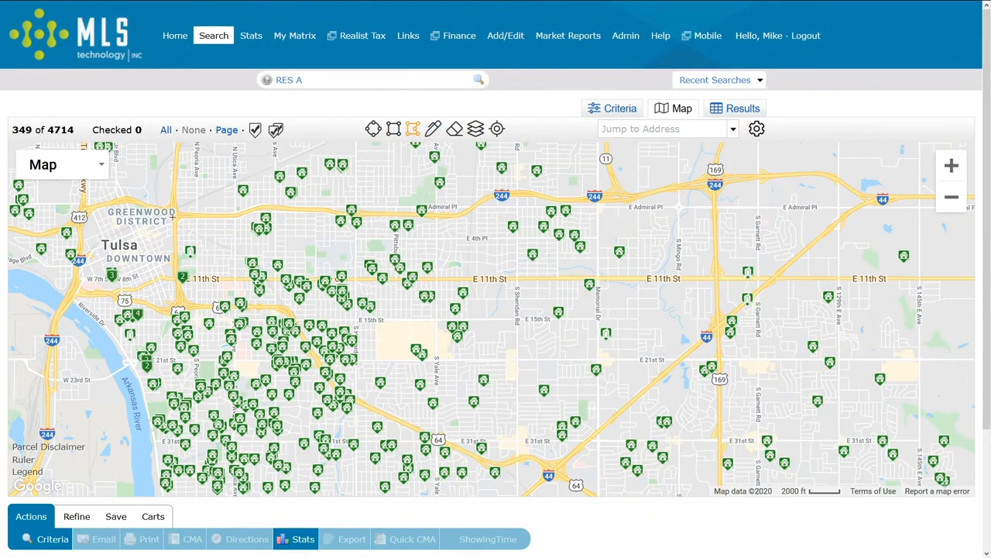
pyautogui.click(172, 217)
pyautogui.click(182, 307)
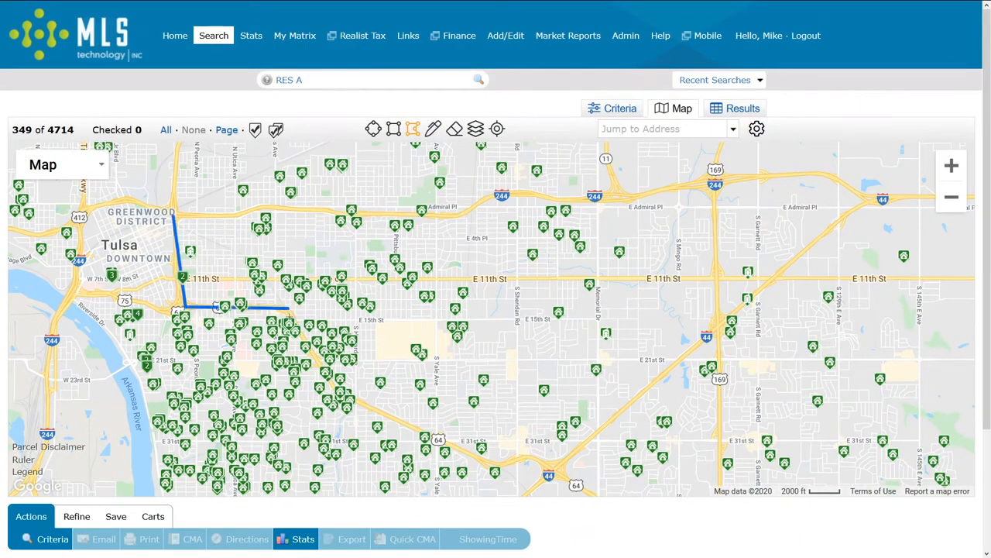
pyautogui.click(288, 309)
pyautogui.click(363, 405)
pyautogui.click(496, 465)
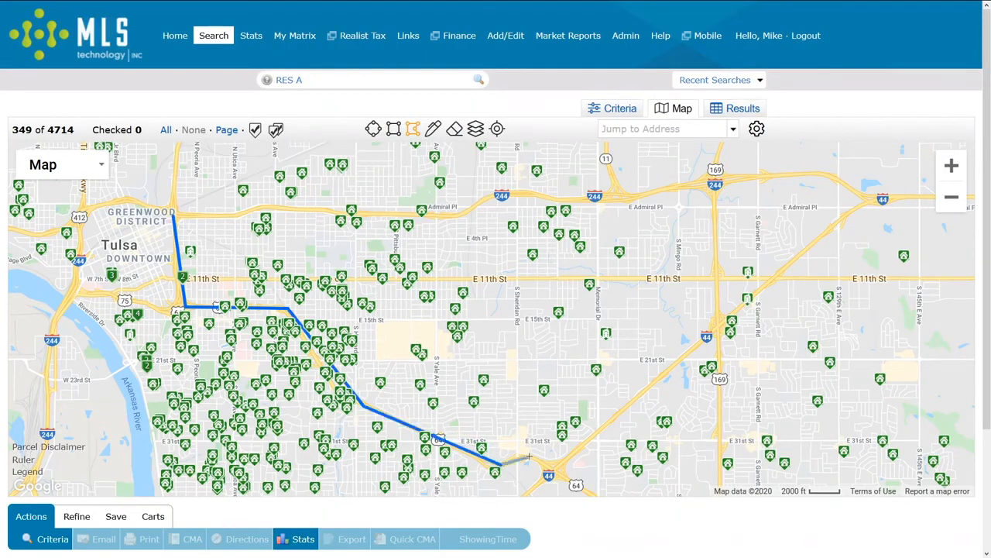
pyautogui.click(529, 456)
pyautogui.click(553, 470)
pyautogui.click(720, 326)
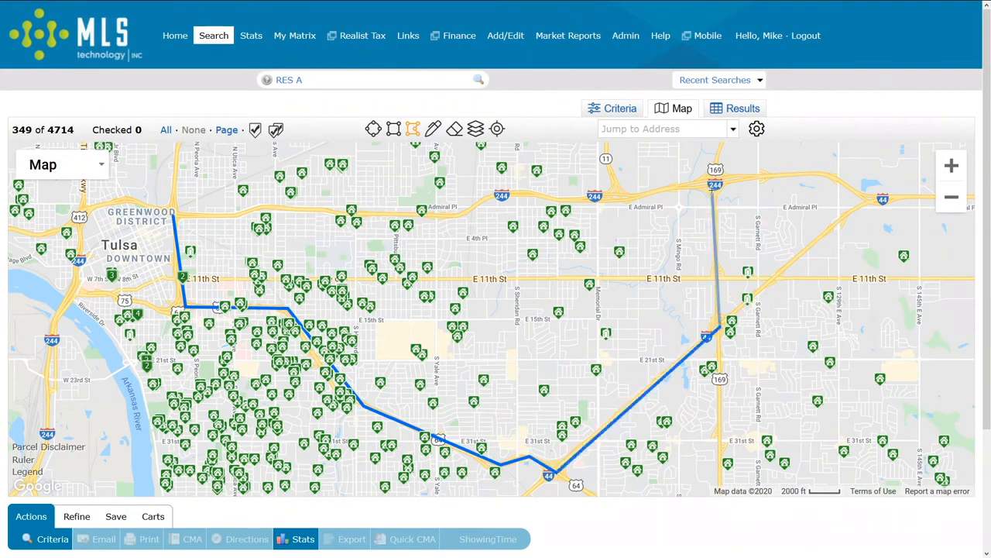
pyautogui.doubleClick(715, 207)
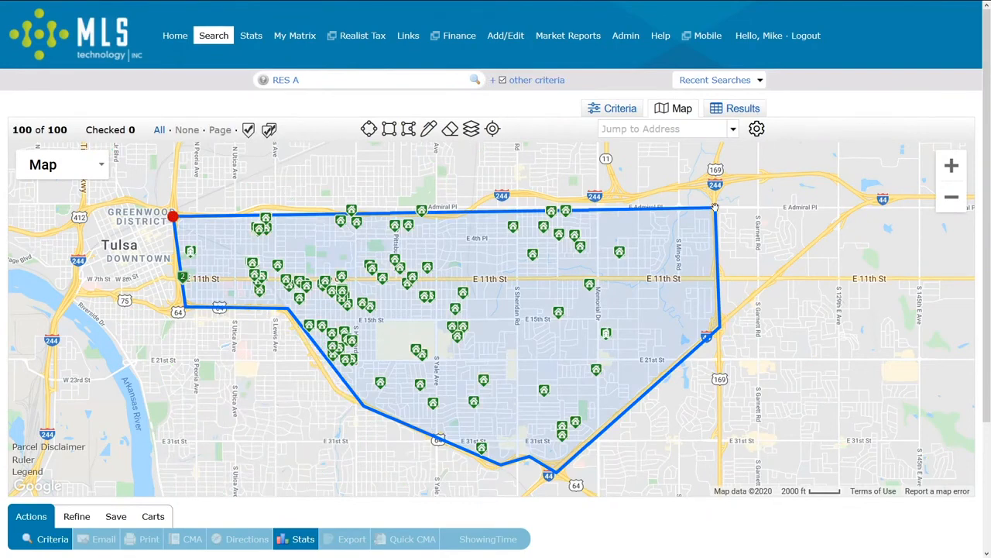
# Step: Return to the search criteria and set Price to 100-200, # Bedrooms to 2+ and Total Baths to 2+
pyautogui.click(613, 109)
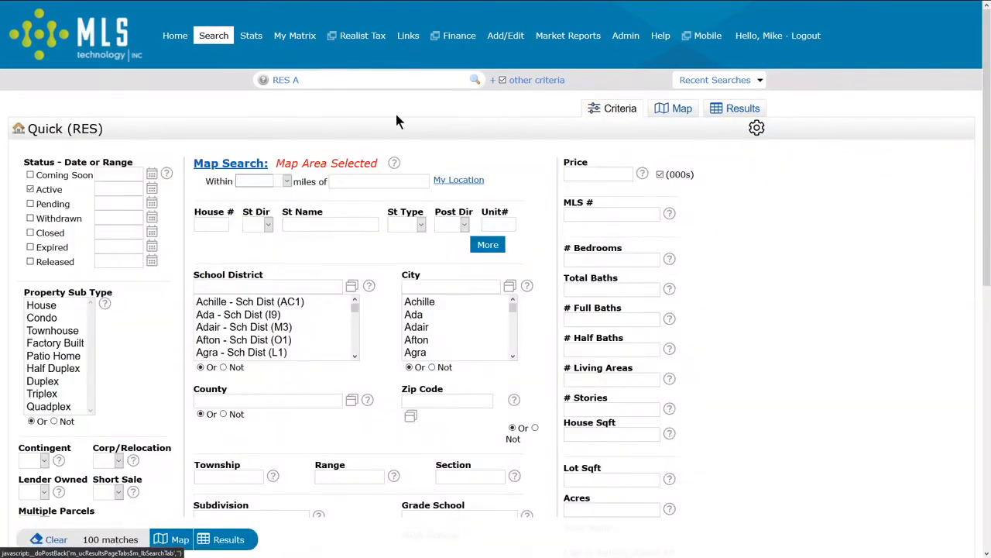
pyautogui.moveTo(276, 162); pyautogui.dragTo(379, 165)
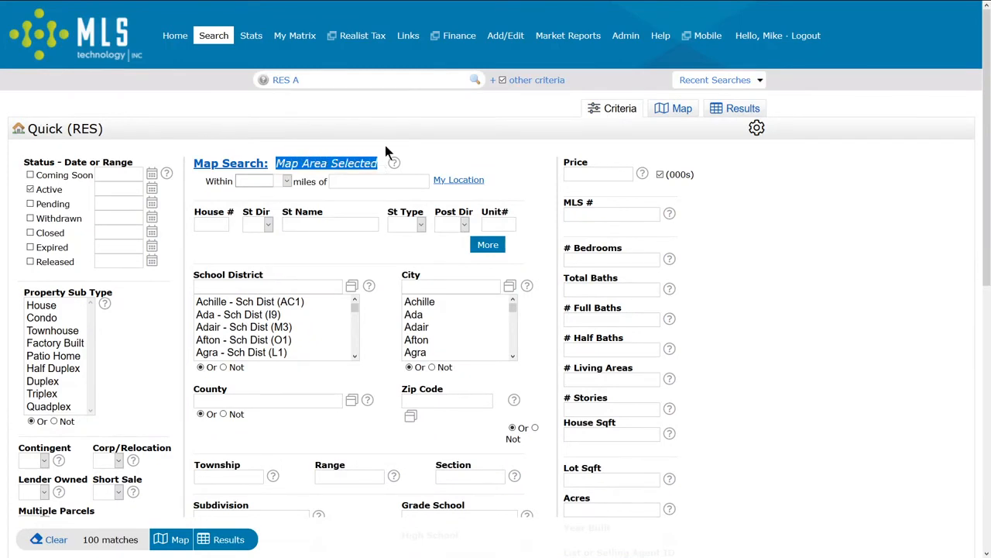
pyautogui.click(385, 145)
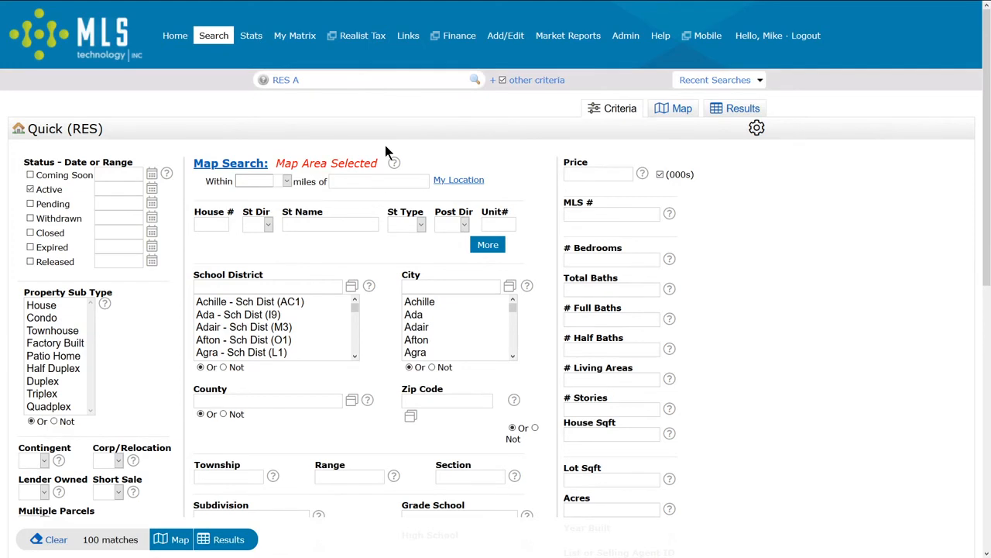
pyautogui.click(570, 173)
pyautogui.write('100-200')
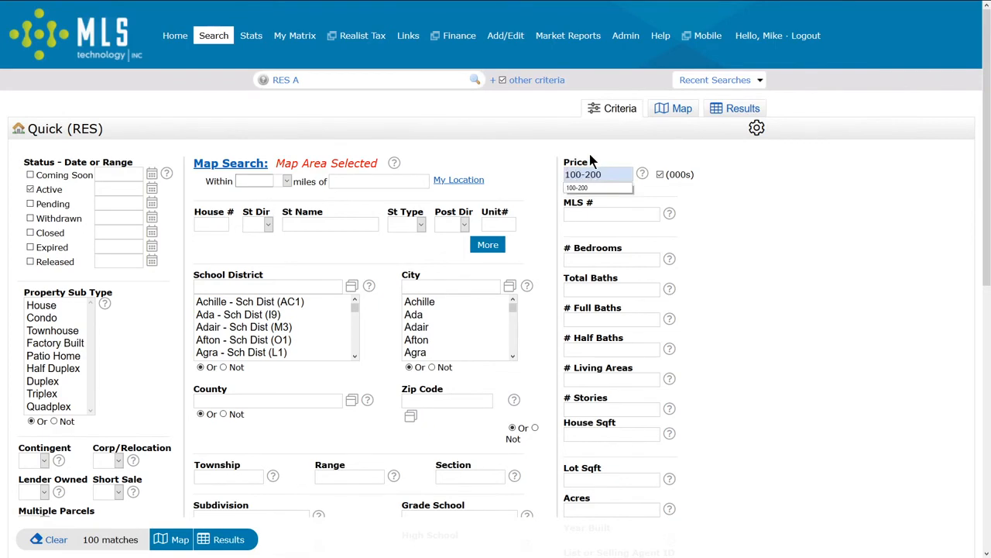
pyautogui.click(595, 260)
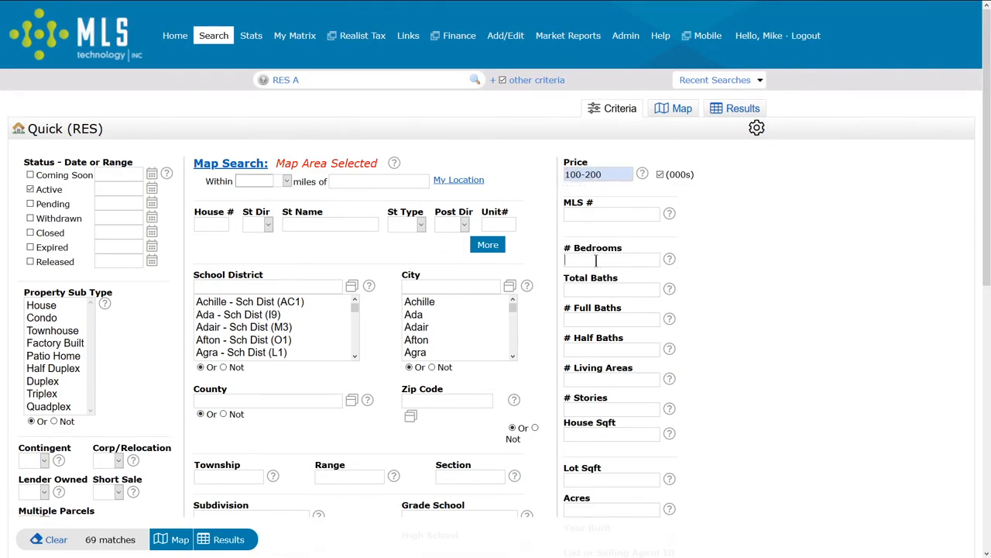
pyautogui.write('2+')
pyautogui.click(586, 289)
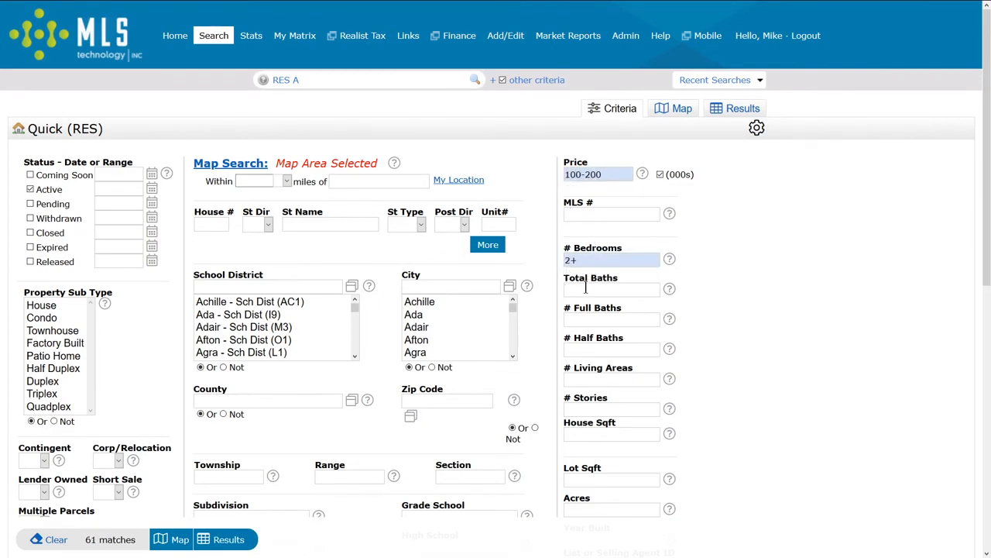
pyautogui.write('2+')
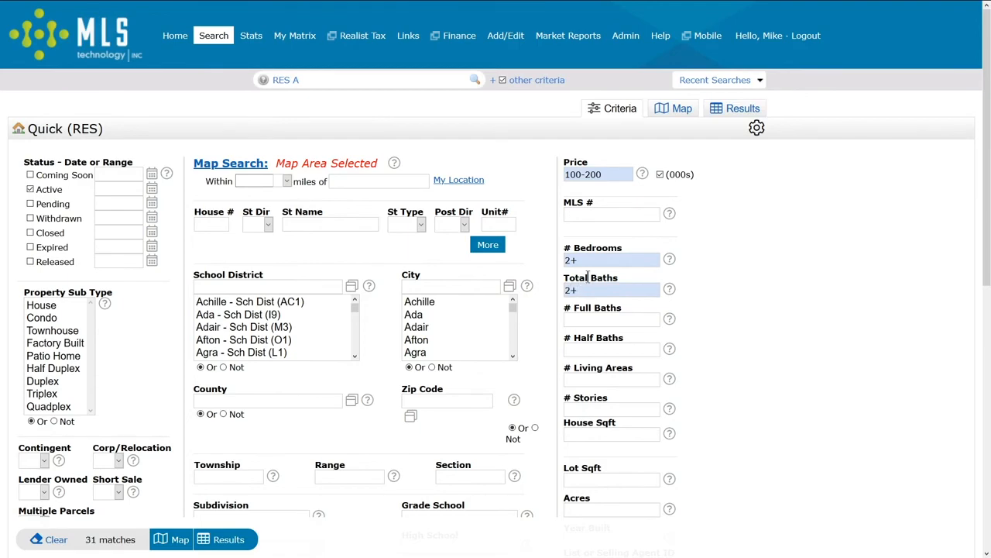
# Step: View the matching listings on the map and in the results list, and preview the first listing's interactive map
pyautogui.click(681, 112)
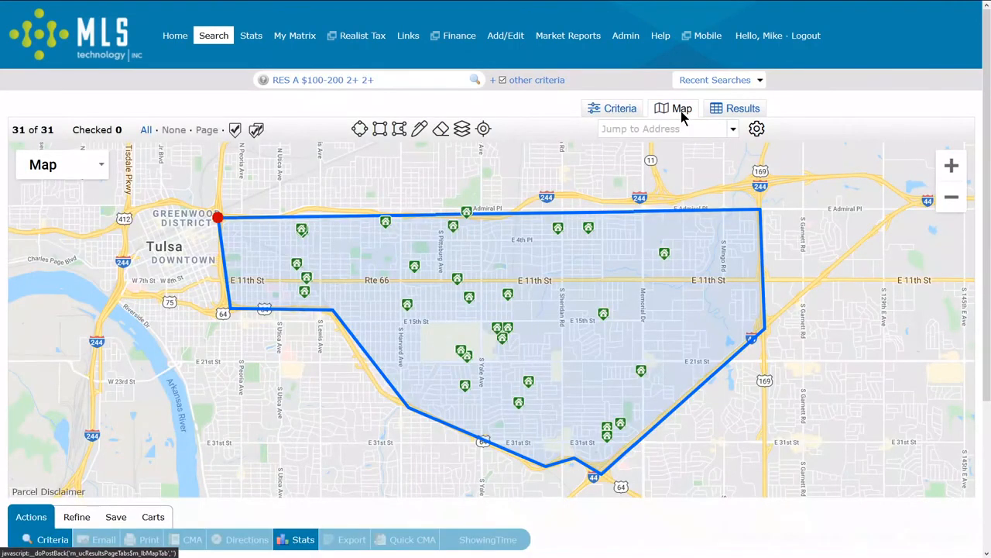
pyautogui.click(740, 112)
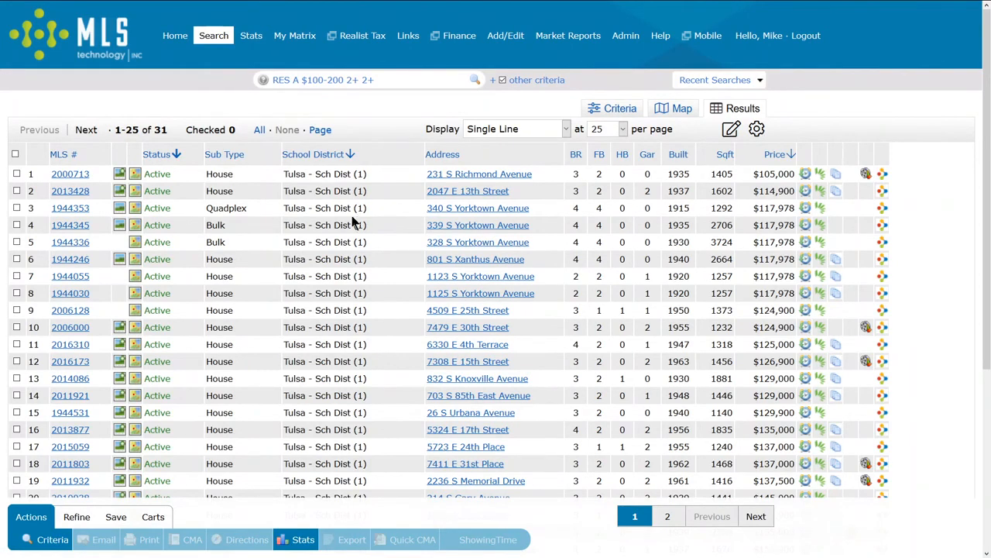
pyautogui.click(137, 176)
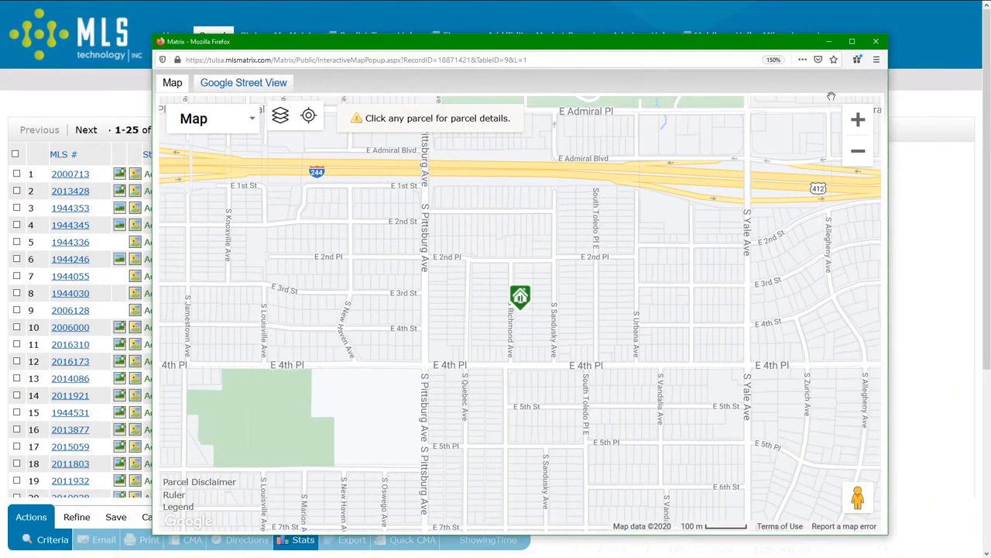
pyautogui.click(876, 42)
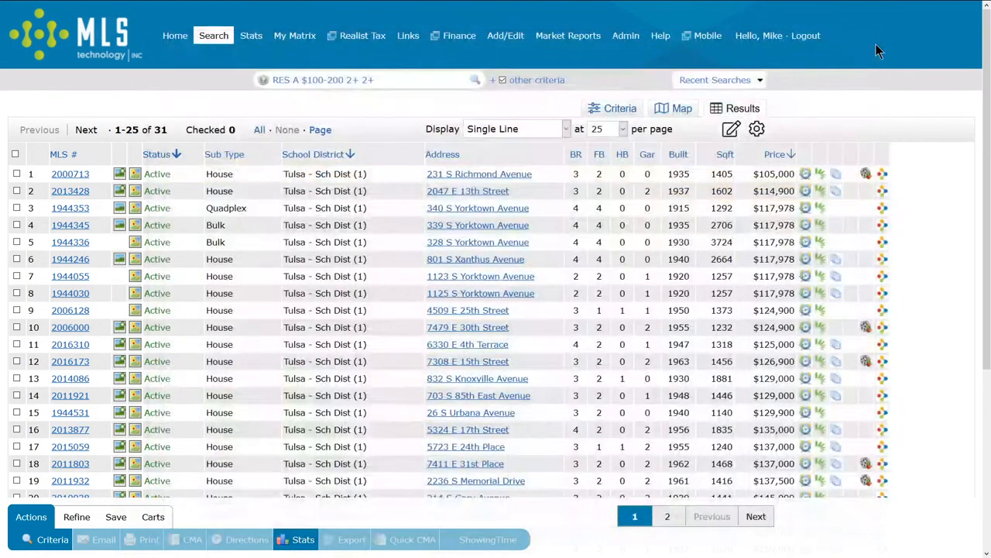